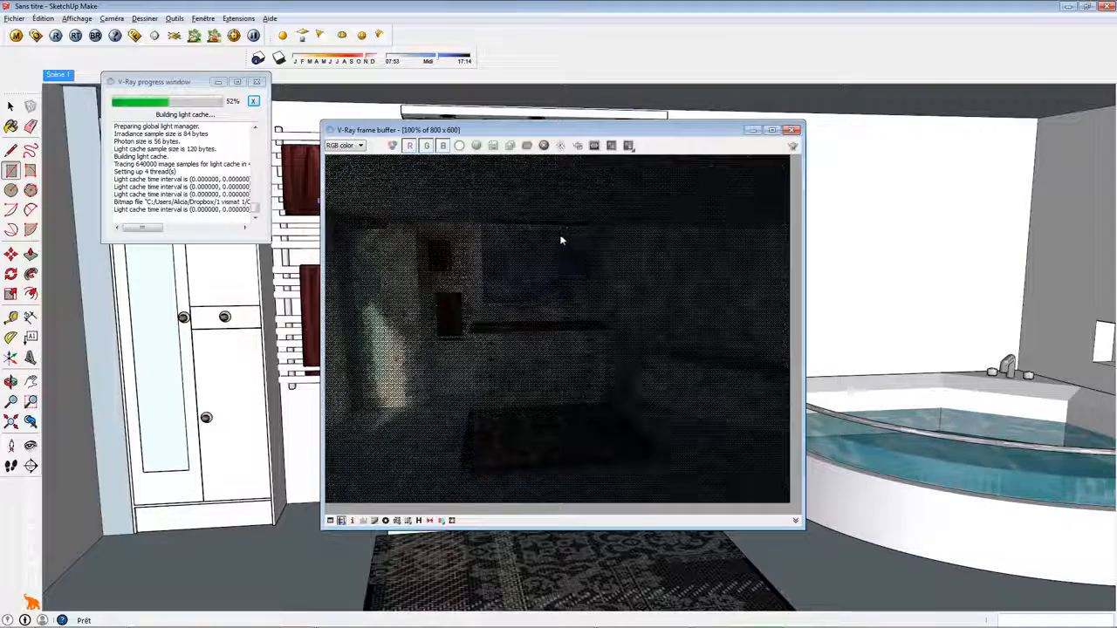
Stop the running render by closing the V-Ray progress window and the frame buffer.
{"action": "left_click", "coordinate": [258, 82]}
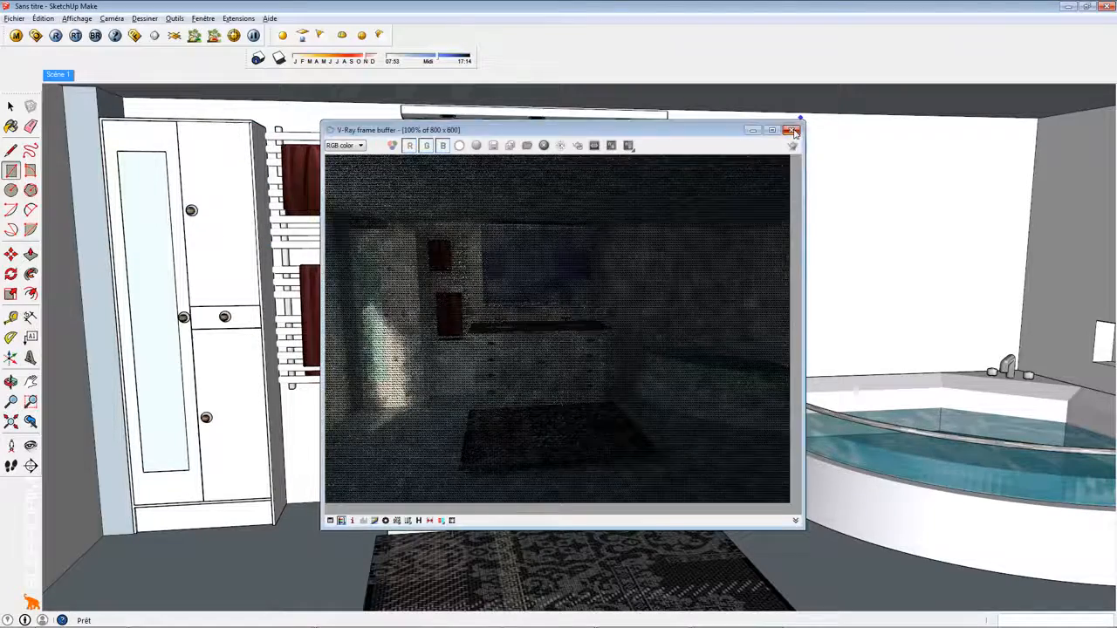
{"action": "left_click", "coordinate": [791, 129]}
Place a V-Ray omni light at the first spotlight beneath the mirror cabinet's top board.
{"action": "middle_click_drag", "start_coordinate": [527, 214], "coordinate": [409, 261]}
{"action": "scroll", "coordinate": [435, 242], "scroll_direction": "up", "scroll_amount": 6}
{"action": "scroll", "coordinate": [468, 259], "scroll_direction": "up", "scroll_amount": 1}
{"action": "scroll", "coordinate": [468, 255], "scroll_direction": "up", "scroll_amount": 1}
{"action": "scroll", "coordinate": [350, 219], "scroll_direction": "down", "scroll_amount": 1}
{"action": "scroll", "coordinate": [384, 238], "scroll_direction": "down", "scroll_amount": 1}
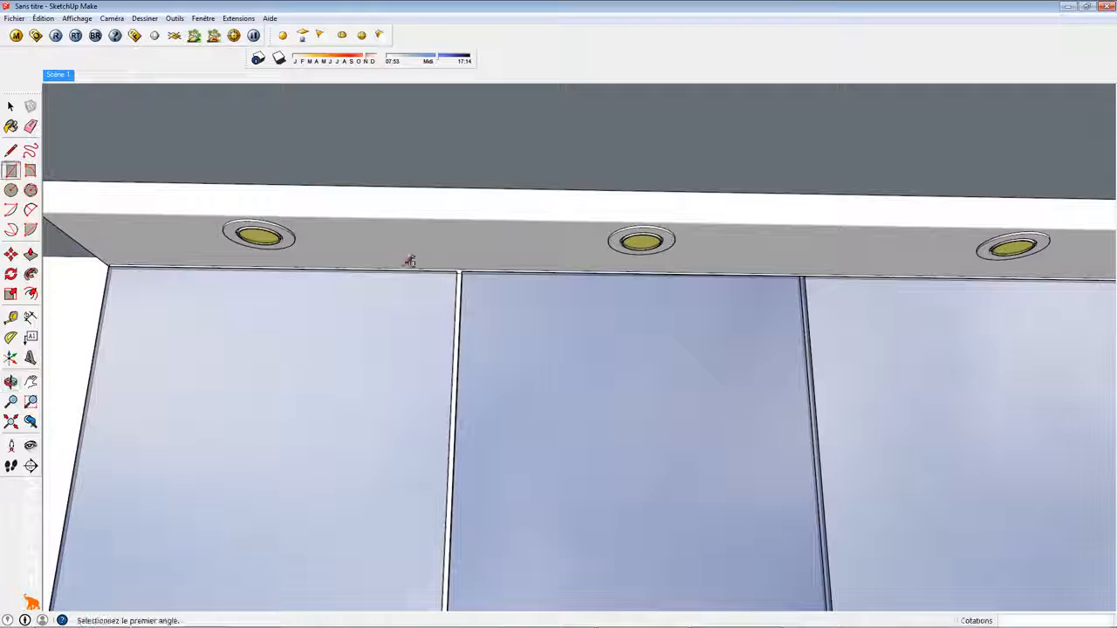
{"action": "left_click", "coordinate": [283, 37]}
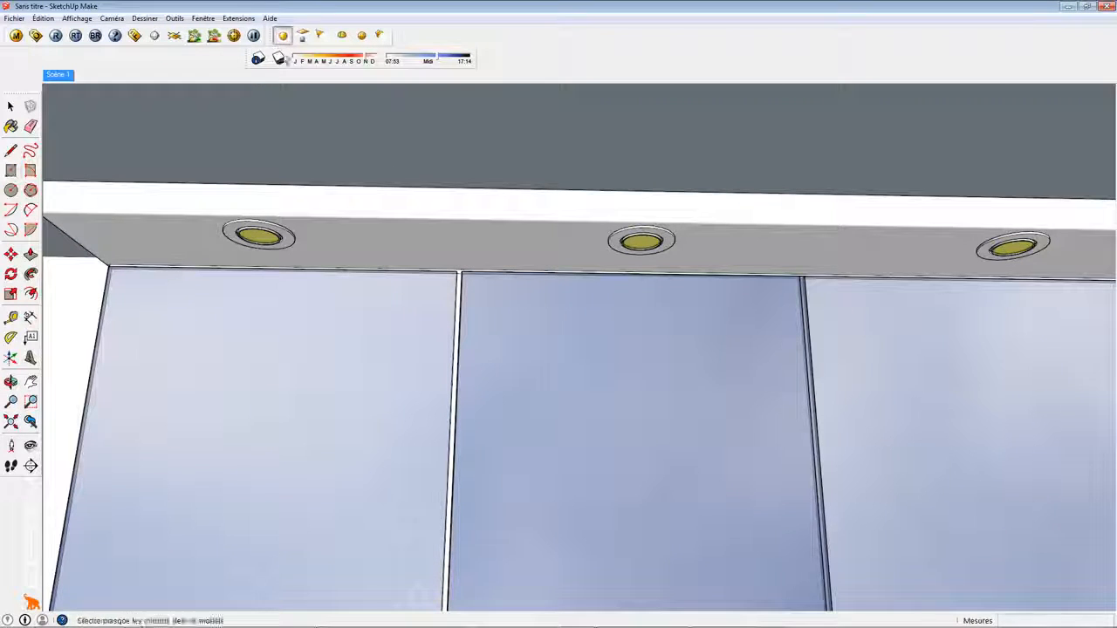
{"action": "left_click", "coordinate": [258, 244]}
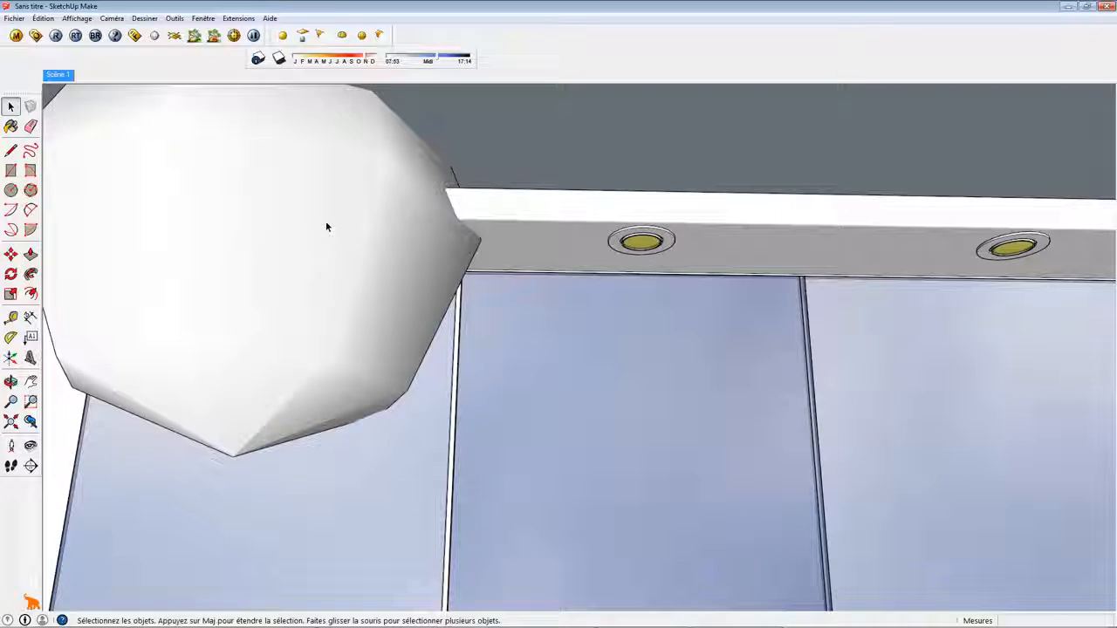
Scale the omni light down uniformly to about 0.44 of its size.
{"action": "middle_click_drag", "start_coordinate": [326, 227], "coordinate": [371, 285]}
{"action": "scroll", "coordinate": [372, 286], "scroll_direction": "down", "scroll_amount": 5}
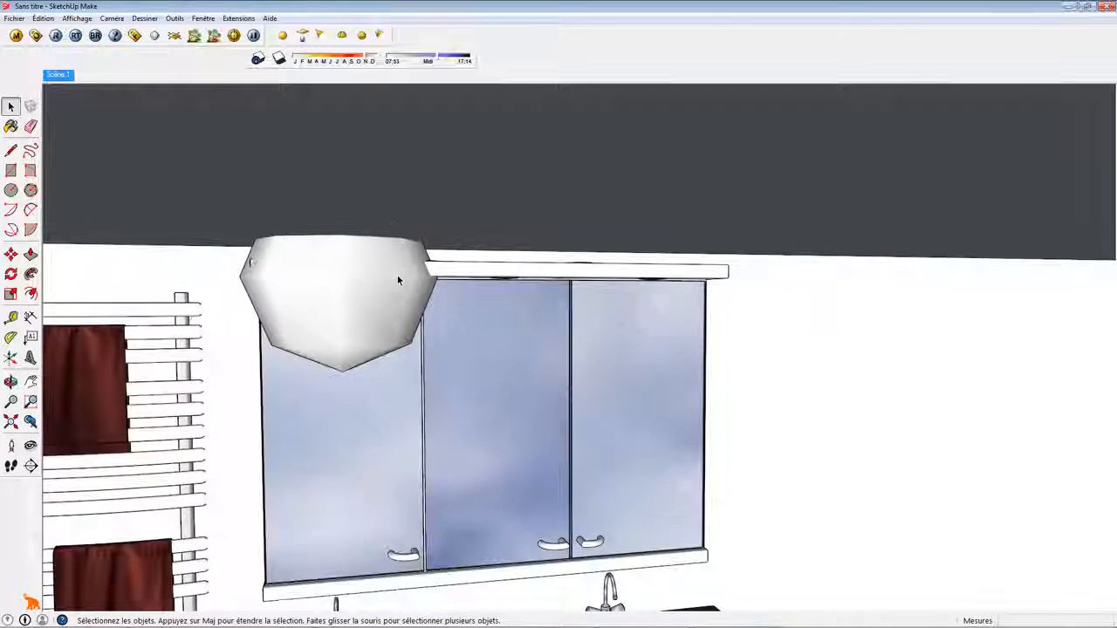
{"action": "left_click", "coordinate": [334, 302]}
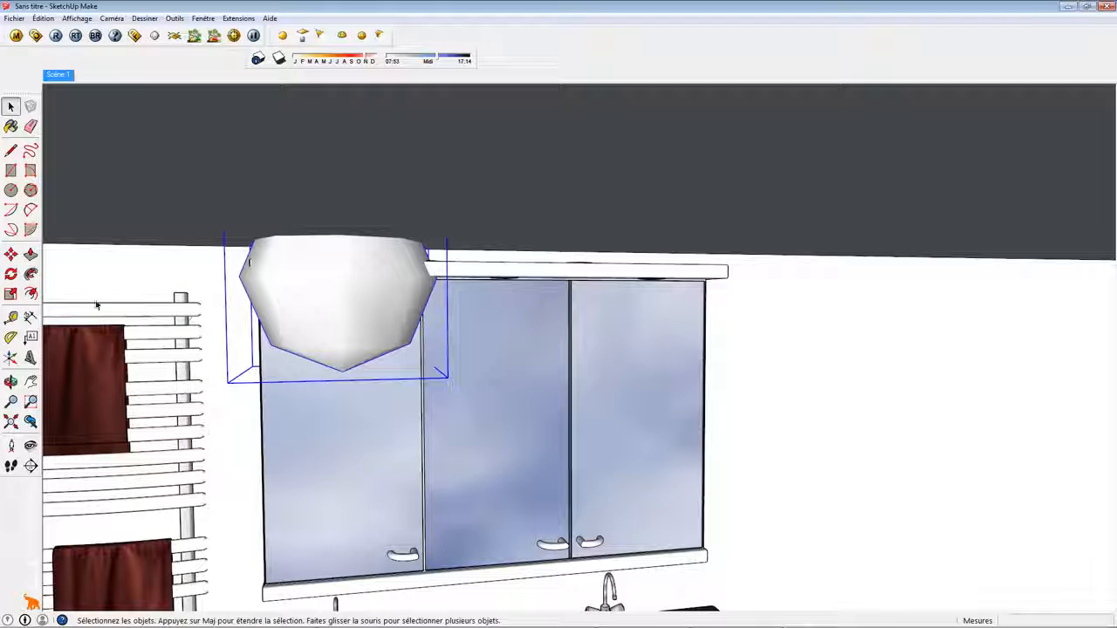
{"action": "left_click", "coordinate": [10, 294]}
{"action": "left_click_drag", "start_coordinate": [234, 383], "coordinate": [362, 278]}
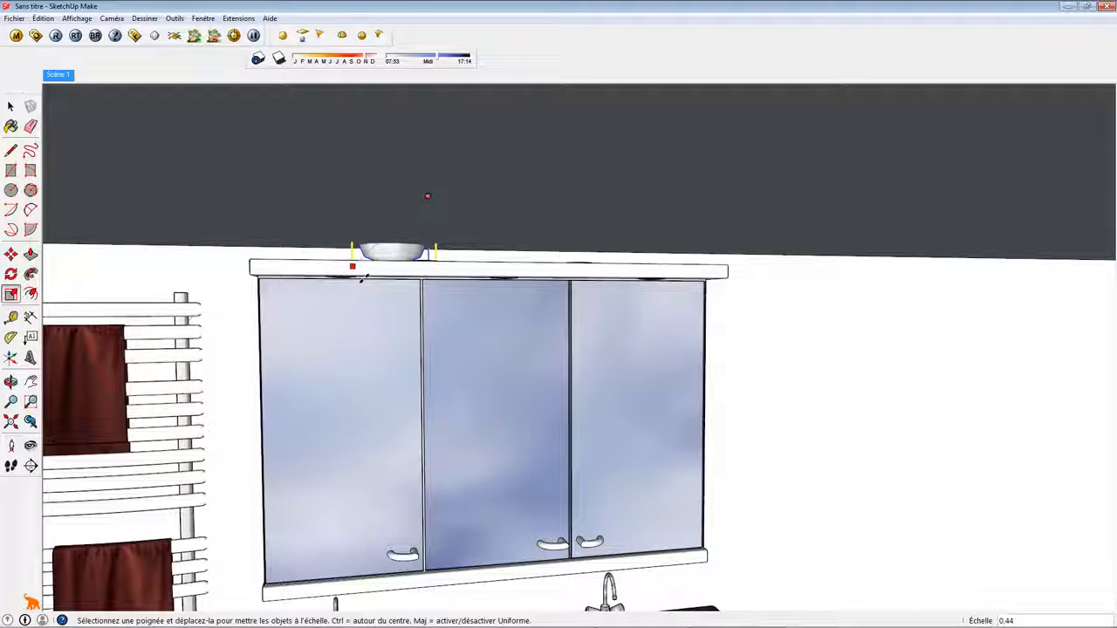
Move the scaled light about 0.21 m toward the first cabinet spotlight.
{"action": "middle_click_drag", "start_coordinate": [423, 273], "coordinate": [407, 264]}
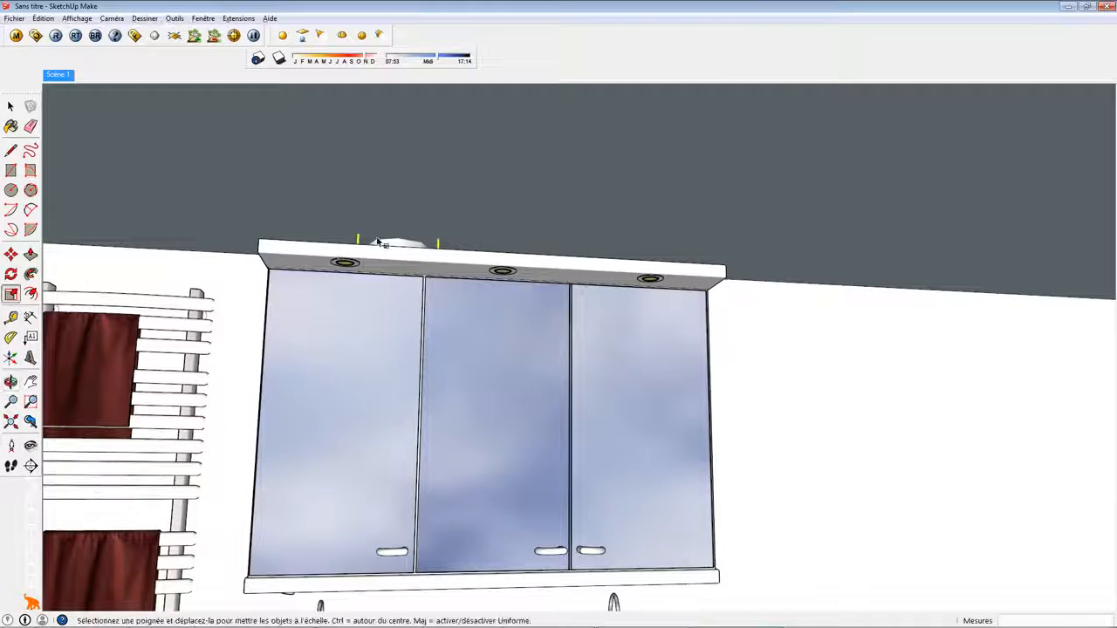
{"action": "key", "text": "m"}
{"action": "left_click", "coordinate": [408, 253]}
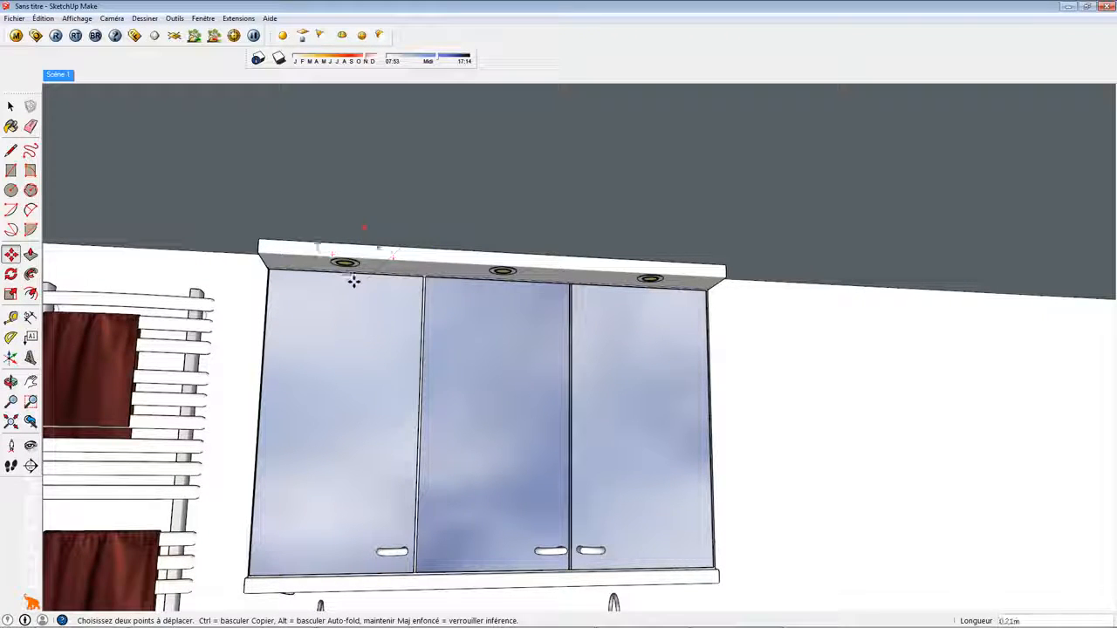
Hide the ceiling face of the bathroom to expose the light above the mirror cabinet.
{"action": "middle_click_drag", "start_coordinate": [364, 349], "coordinate": [381, 418]}
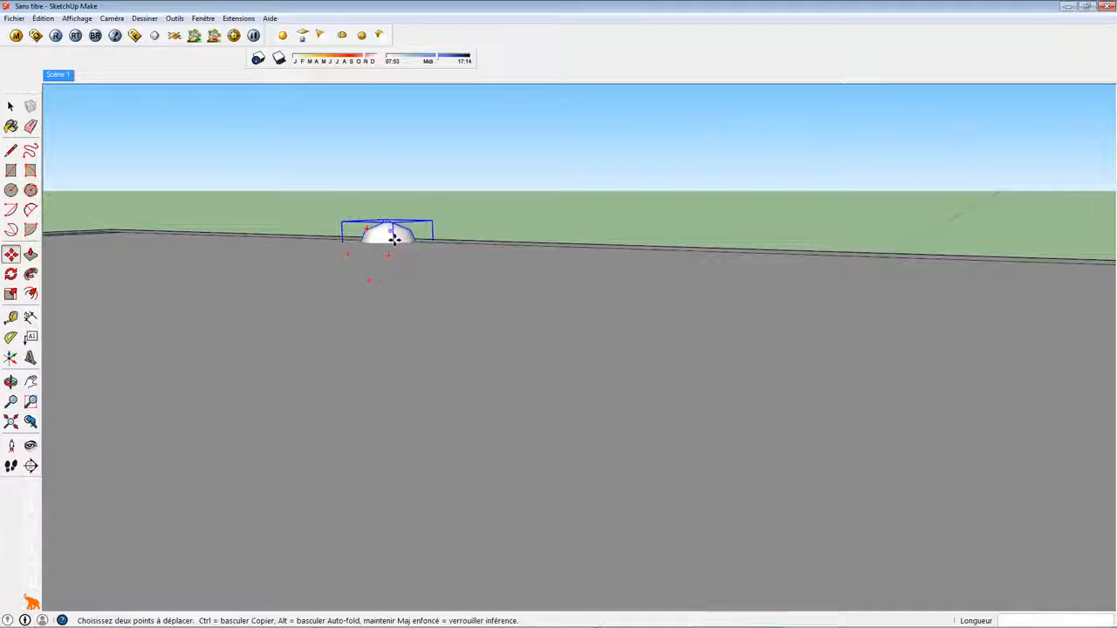
{"action": "key", "text": "space"}
{"action": "right_click", "coordinate": [463, 337]}
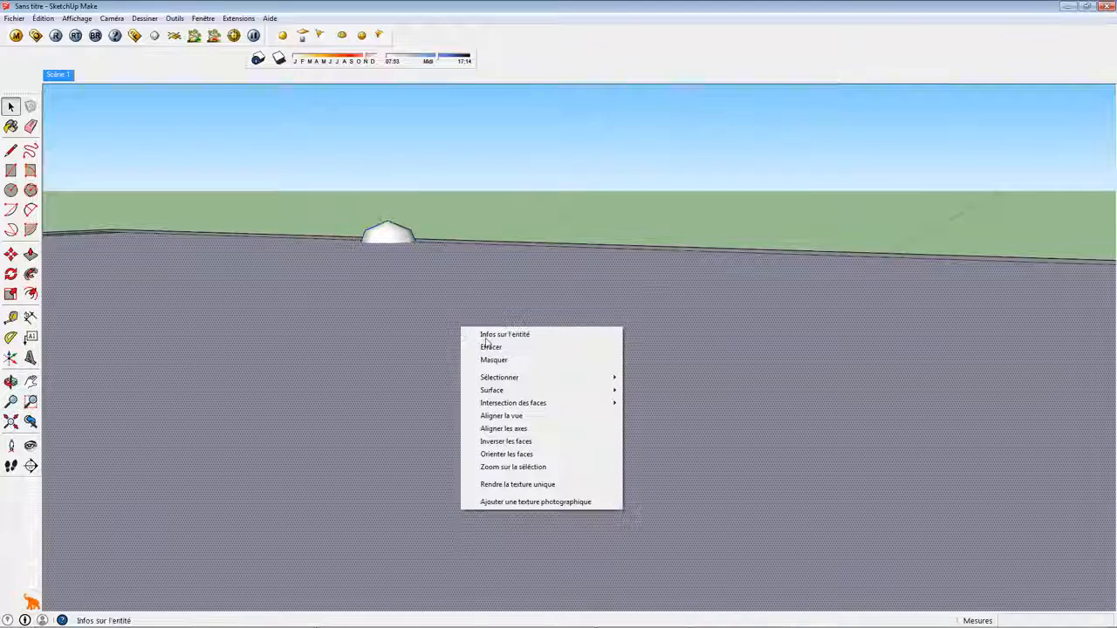
{"action": "left_click", "coordinate": [494, 359]}
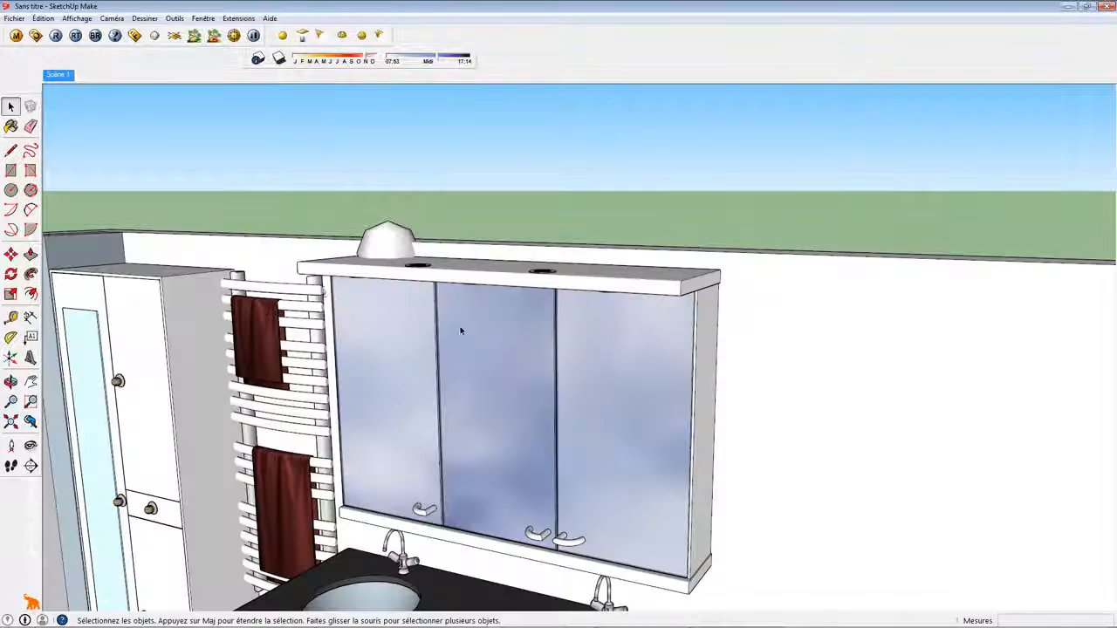
Lower the light in front of the mirror cabinet and shift it sideways below the first spotlight.
{"action": "left_click", "coordinate": [401, 246]}
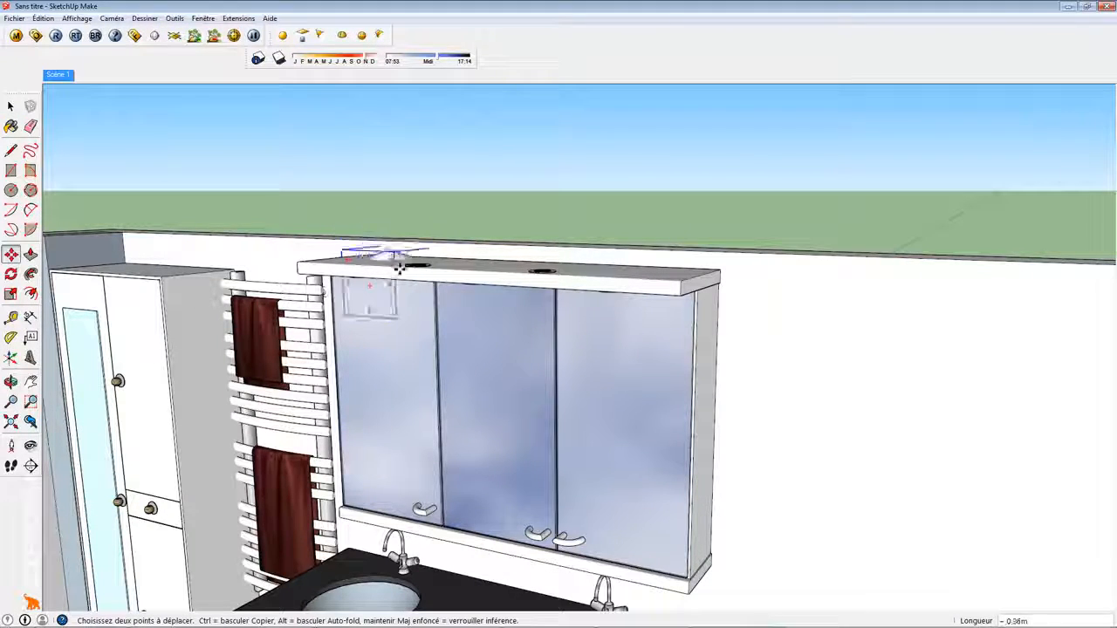
{"action": "left_click", "coordinate": [396, 267]}
{"action": "middle_click_drag", "start_coordinate": [424, 318], "coordinate": [601, 292]}
{"action": "key", "text": "m"}
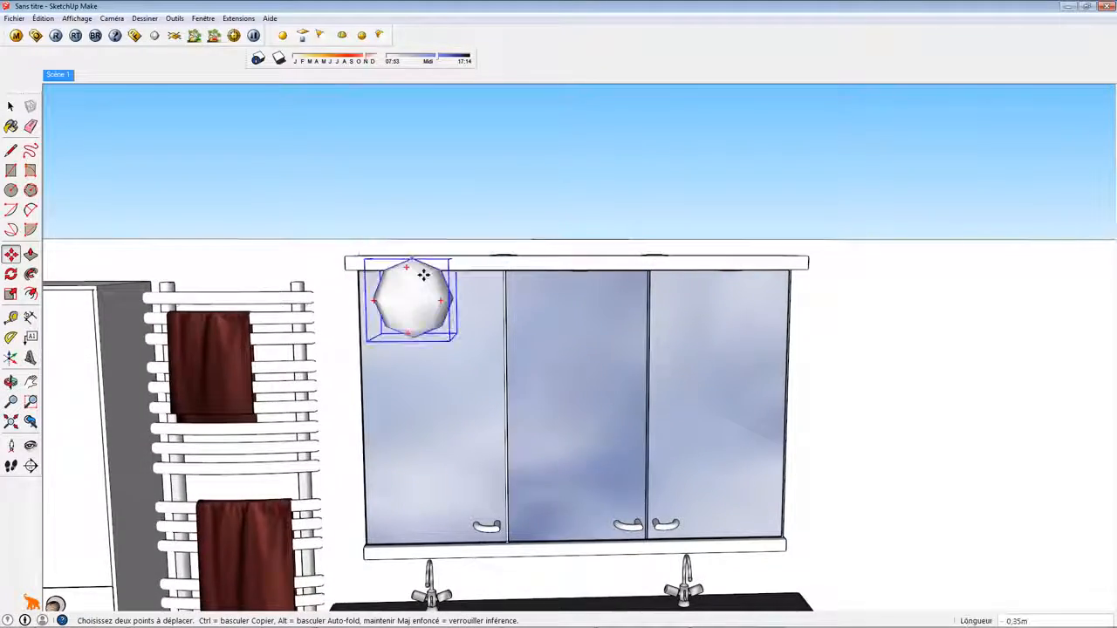
{"action": "middle_click_drag", "start_coordinate": [429, 287], "coordinate": [267, 245]}
{"action": "scroll", "coordinate": [267, 245], "scroll_direction": "up", "scroll_amount": 5}
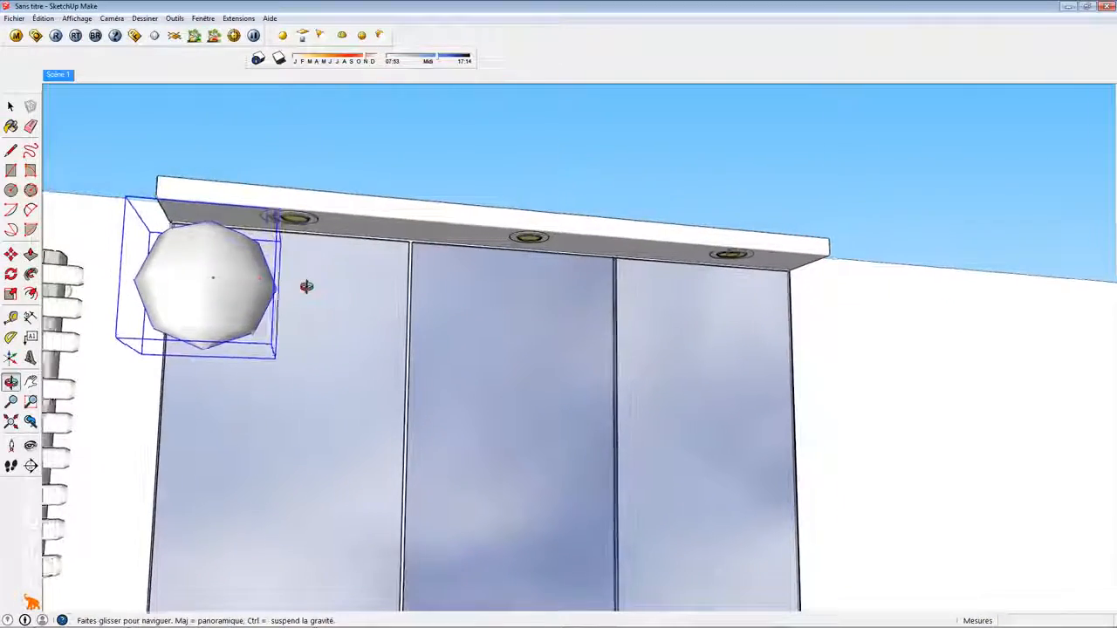
{"action": "left_click_drag", "start_coordinate": [229, 289], "coordinate": [296, 307]}
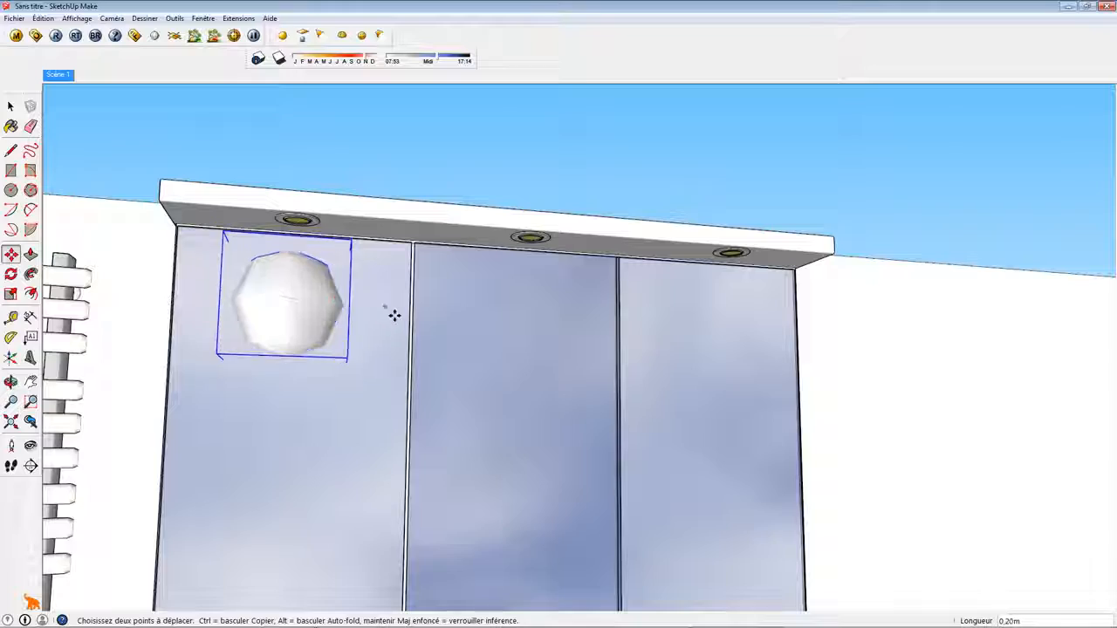
Adjust the light's depth and height so it sits directly under the first spotlight.
{"action": "middle_click_drag", "start_coordinate": [392, 314], "coordinate": [657, 354]}
{"action": "left_click_drag", "start_coordinate": [663, 289], "coordinate": [833, 308]}
{"action": "left_click_drag", "start_coordinate": [752, 206], "coordinate": [759, 160]}
{"action": "middle_click_drag", "start_coordinate": [760, 160], "coordinate": [548, 157]}
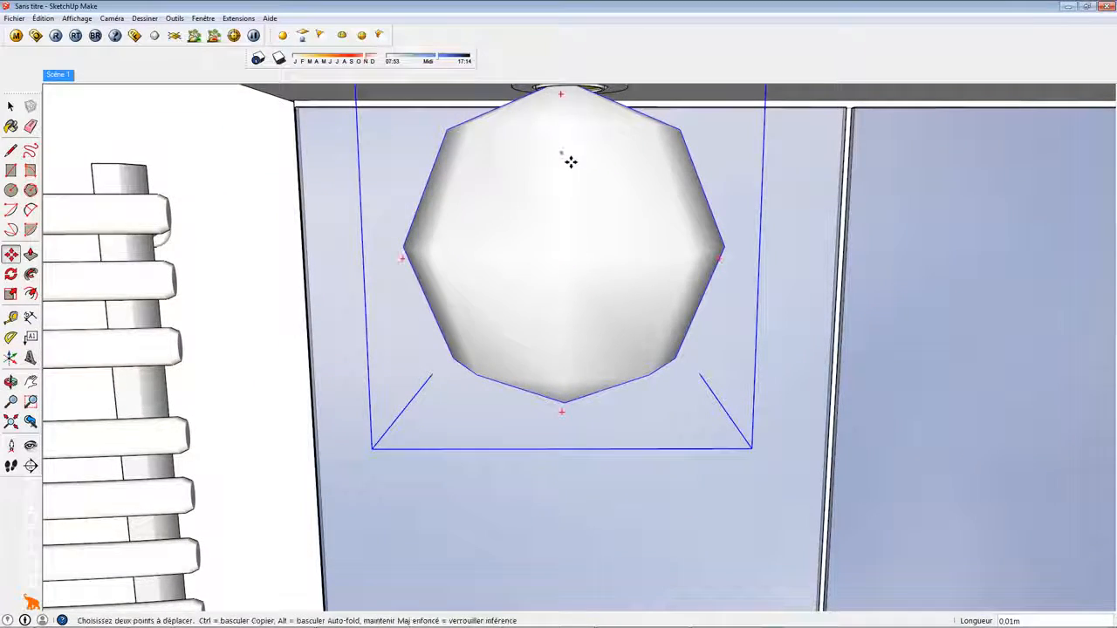
{"action": "scroll", "coordinate": [653, 175], "scroll_direction": "down", "scroll_amount": 4}
{"action": "scroll", "coordinate": [620, 175], "scroll_direction": "up", "scroll_amount": 2}
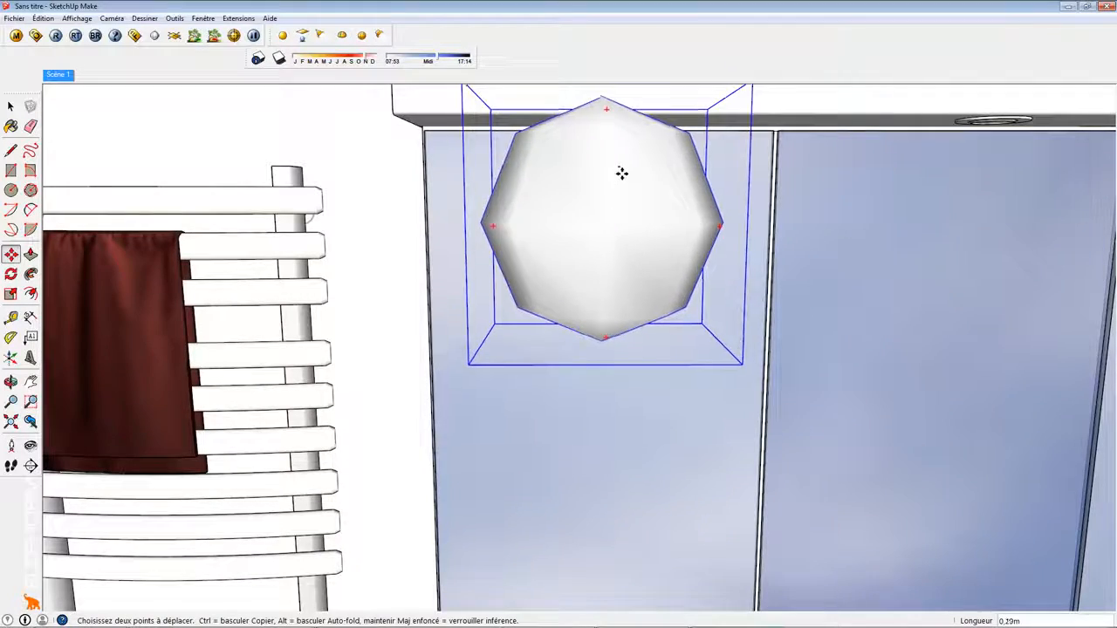
{"action": "scroll", "coordinate": [621, 173], "scroll_direction": "down", "scroll_amount": 2}
{"action": "middle_click_drag", "start_coordinate": [672, 224], "coordinate": [530, 225]}
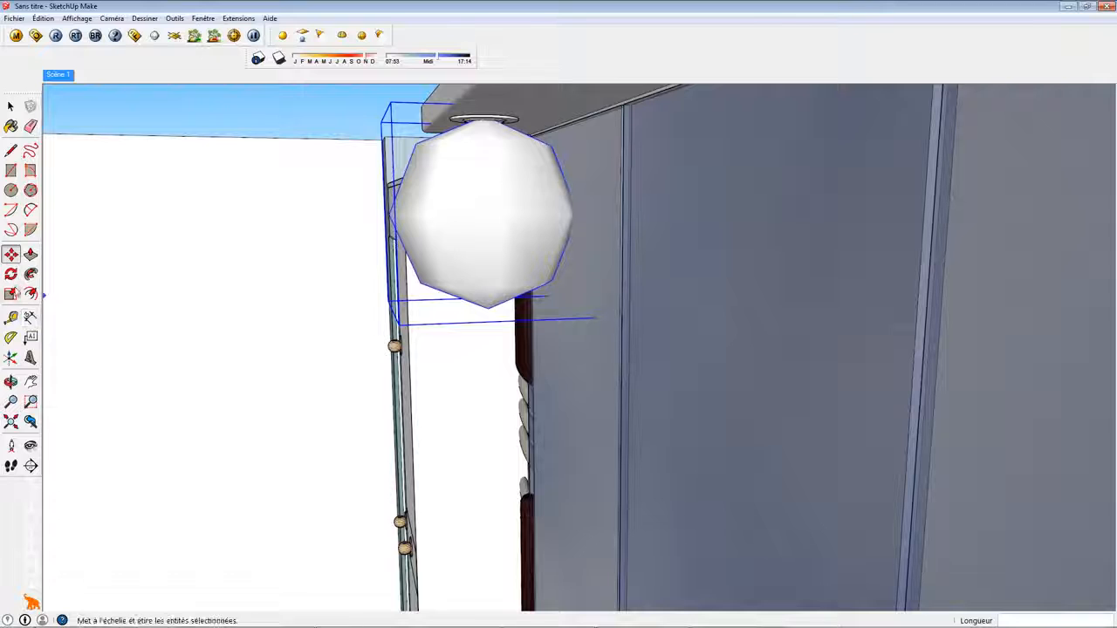
Scale the omni light down uniformly again to roughly half its size.
{"action": "left_click", "coordinate": [11, 294]}
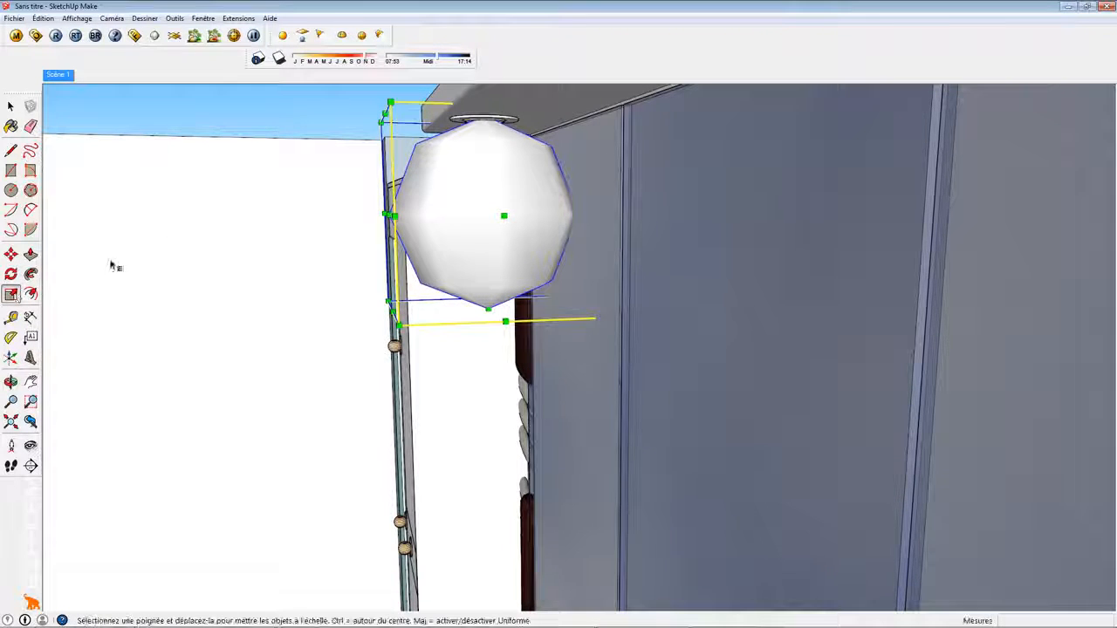
{"action": "left_click_drag", "start_coordinate": [401, 109], "coordinate": [501, 200]}
{"action": "key", "text": "m"}
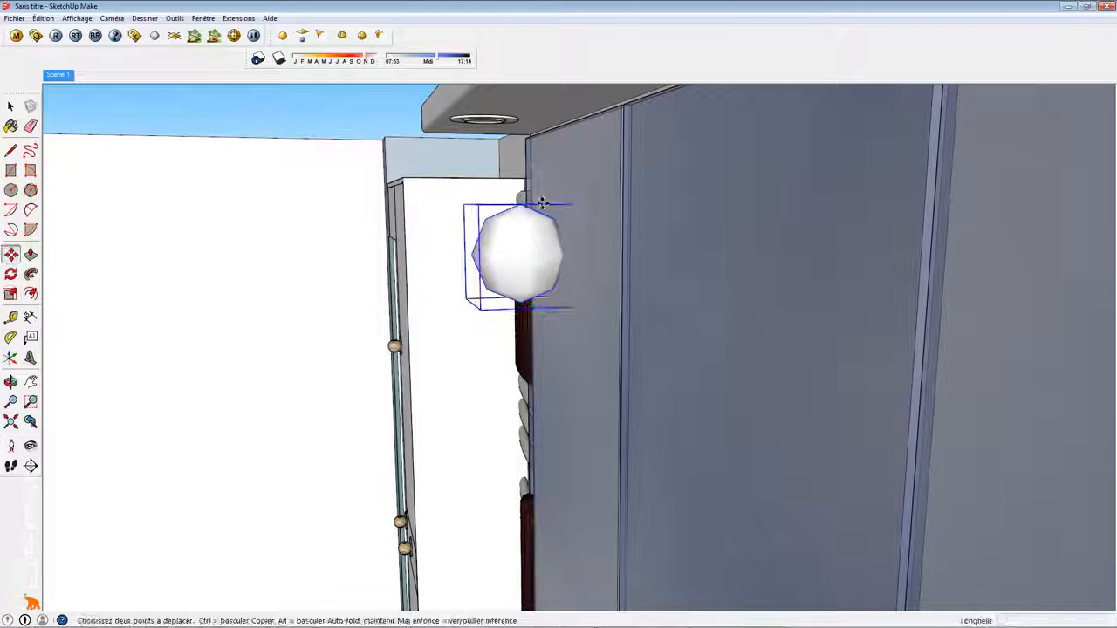
Move the light up about 0.12 m against the first spotlight and about 0.05 m sideways to centre it.
{"action": "left_click_drag", "start_coordinate": [538, 250], "coordinate": [501, 154]}
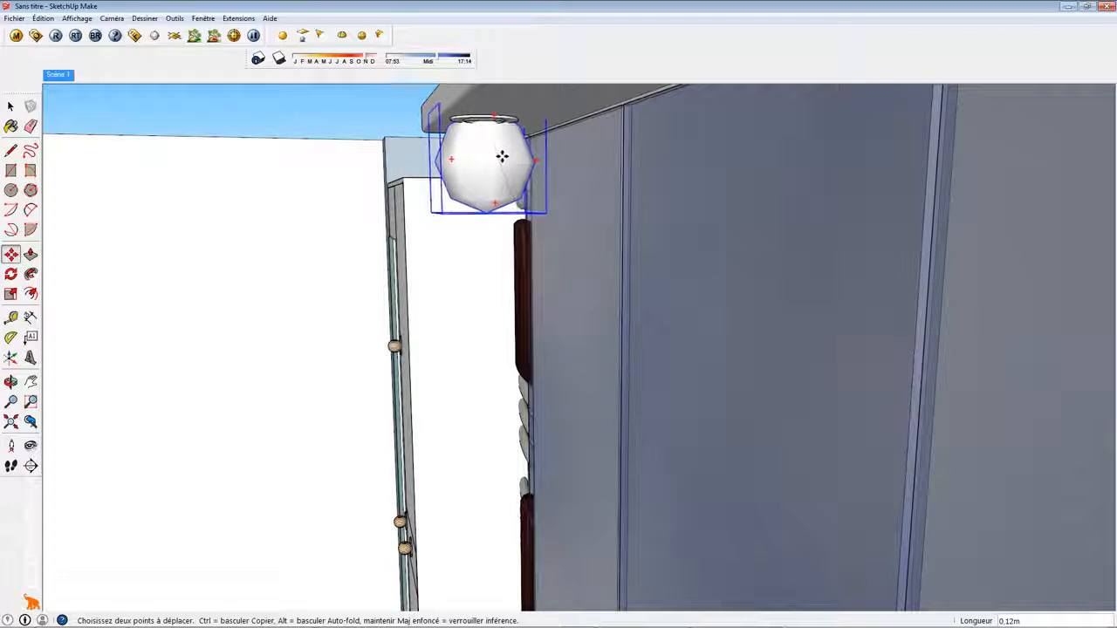
{"action": "middle_click_drag", "start_coordinate": [500, 154], "coordinate": [603, 182]}
{"action": "scroll", "coordinate": [564, 165], "scroll_direction": "up", "scroll_amount": 2}
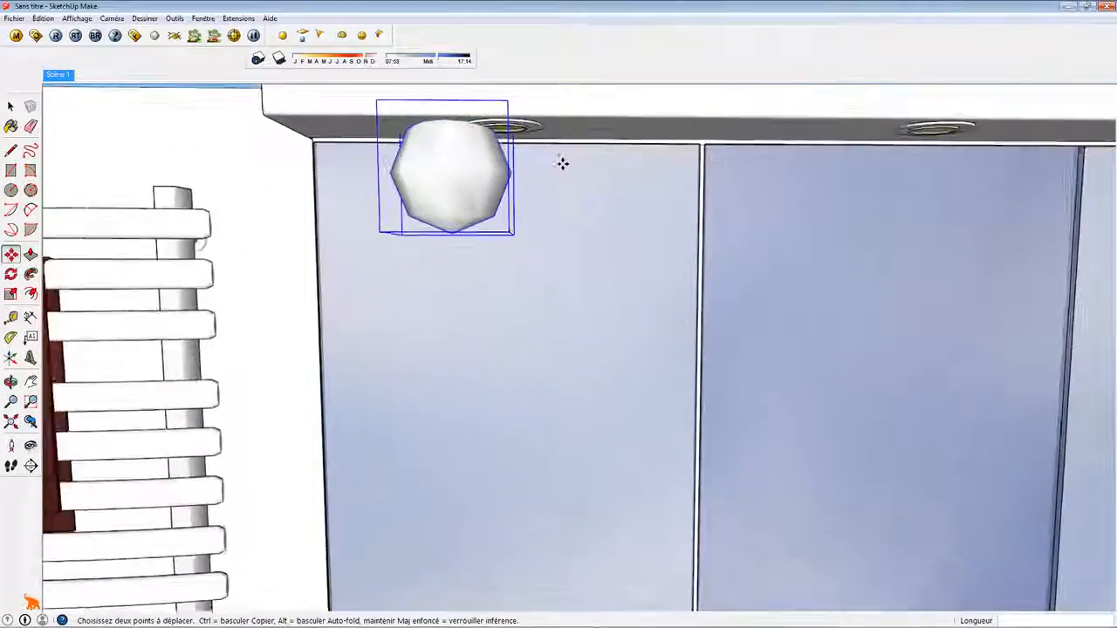
{"action": "left_click_drag", "start_coordinate": [475, 169], "coordinate": [539, 173]}
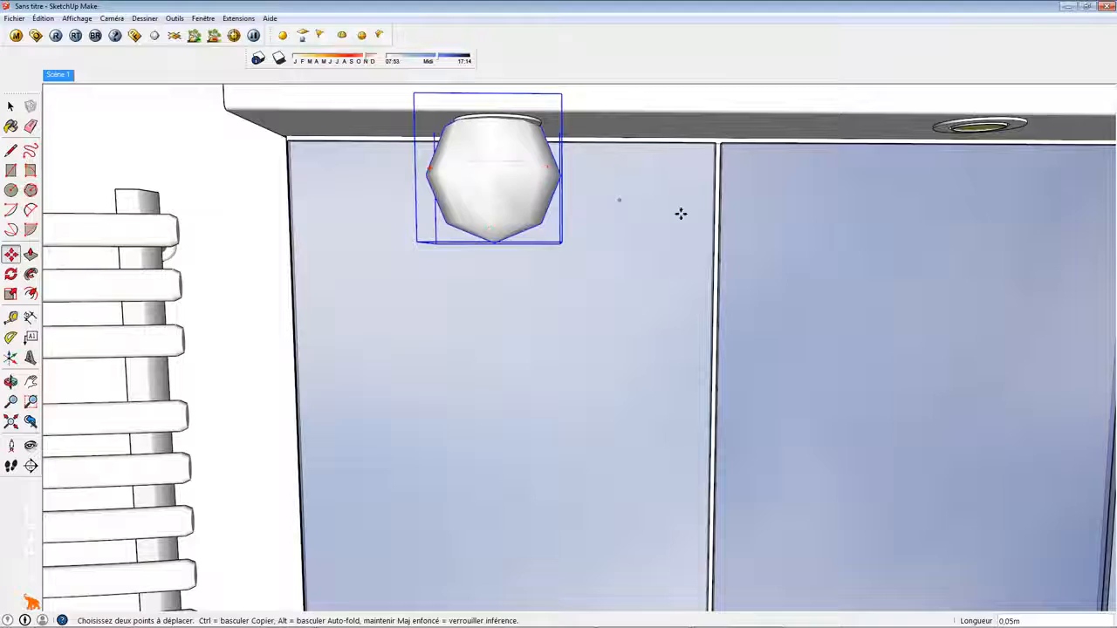
{"action": "middle_click_drag", "start_coordinate": [681, 214], "coordinate": [192, 224]}
{"action": "middle_click_drag", "start_coordinate": [541, 206], "coordinate": [859, 222]}
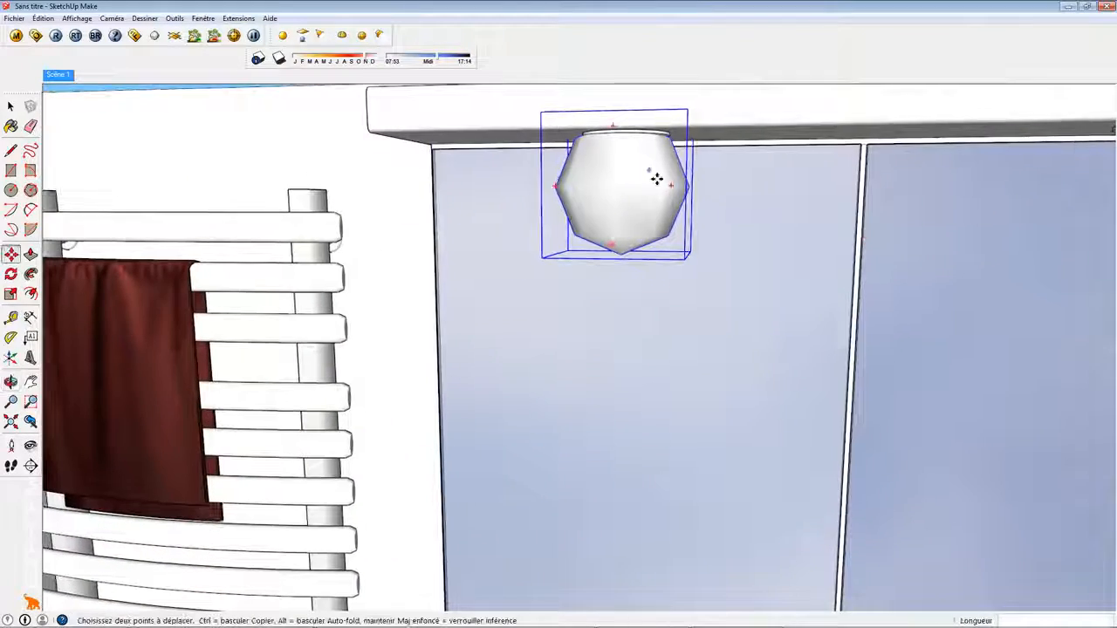
Copy the light about 0.45 m along the cabinet to the middle spotlight.
{"action": "middle_click_drag", "start_coordinate": [662, 178], "coordinate": [459, 158]}
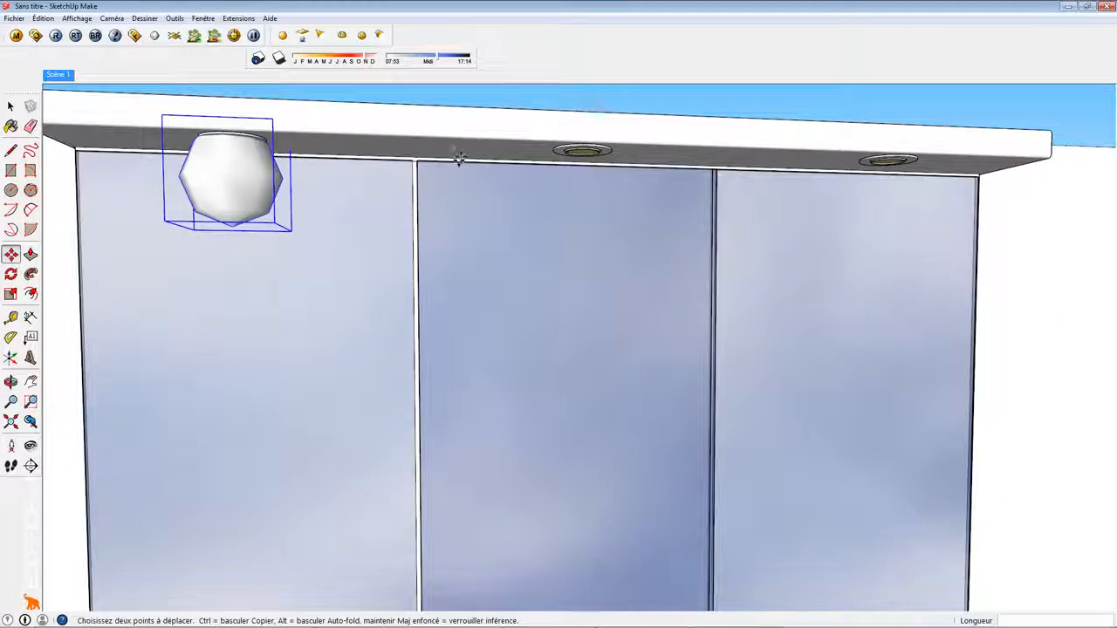
{"action": "left_click", "coordinate": [253, 175]}
{"action": "key", "text": "ctrl"}
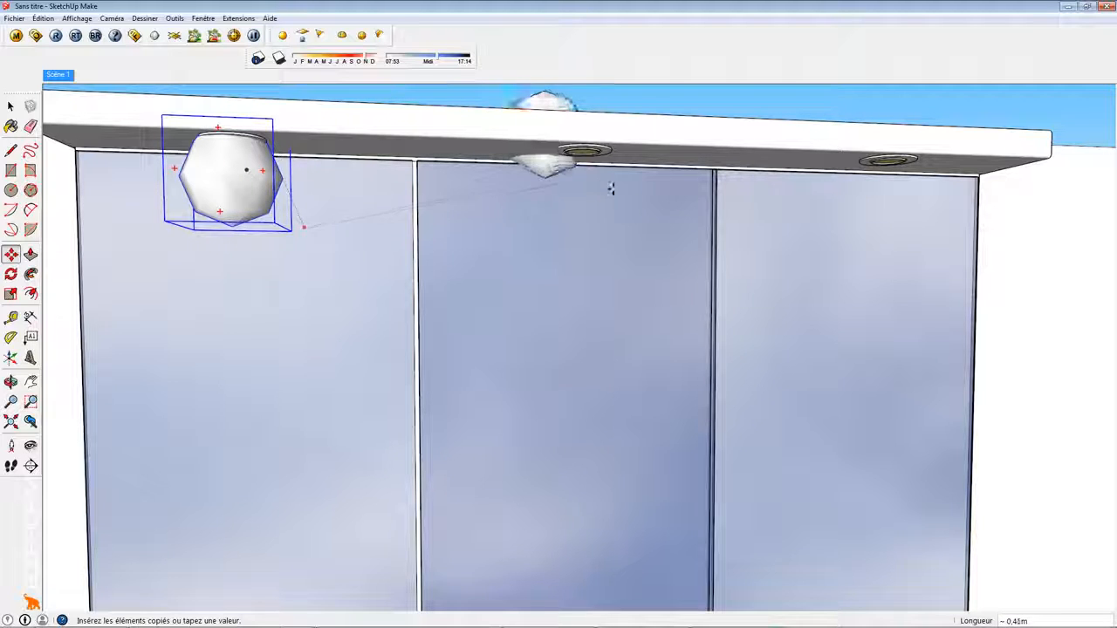
{"action": "left_click", "coordinate": [649, 242]}
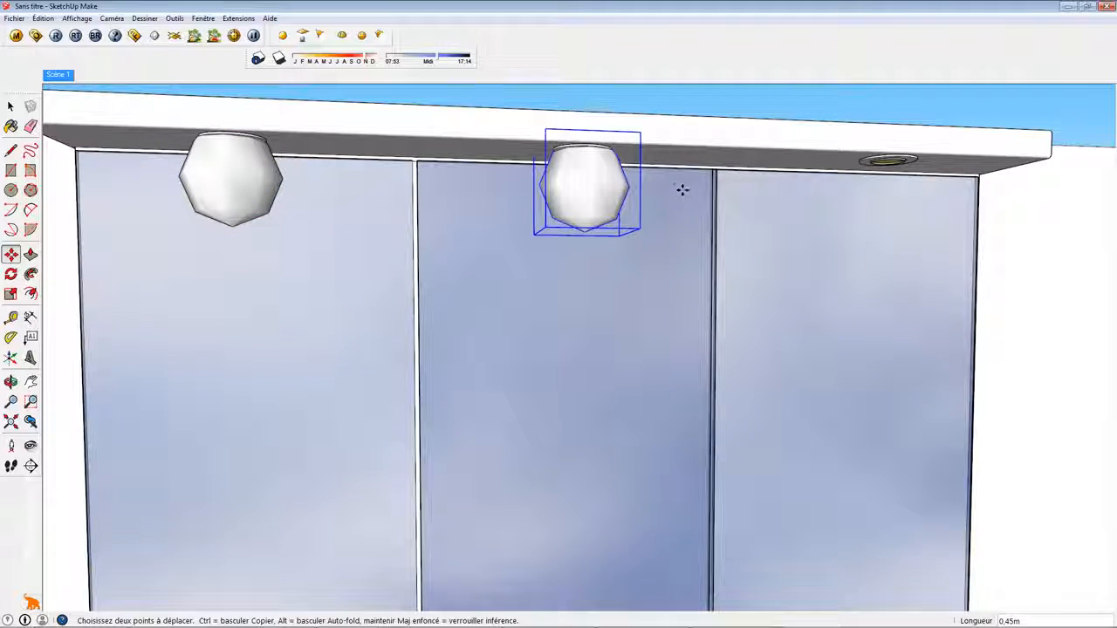
Copy the middle light along the cabinet to the third spotlight.
{"action": "middle_click_drag", "start_coordinate": [681, 190], "coordinate": [392, 212]}
{"action": "left_click", "coordinate": [391, 211]}
{"action": "key", "text": "ctrl"}
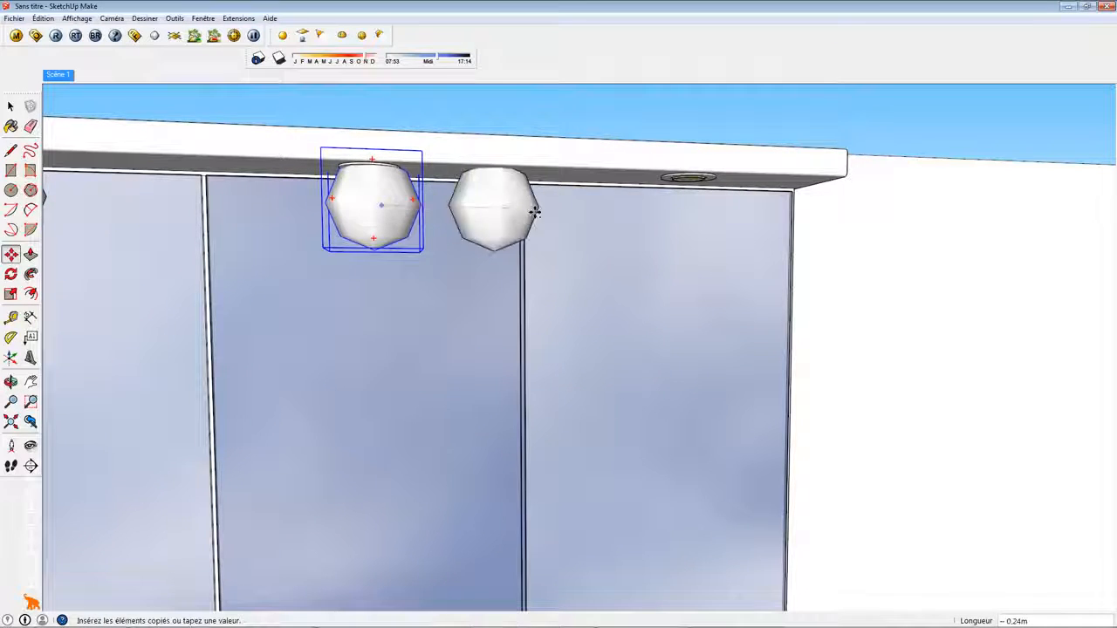
{"action": "left_click", "coordinate": [716, 219]}
{"action": "scroll", "coordinate": [576, 255], "scroll_direction": "down", "scroll_amount": 3}
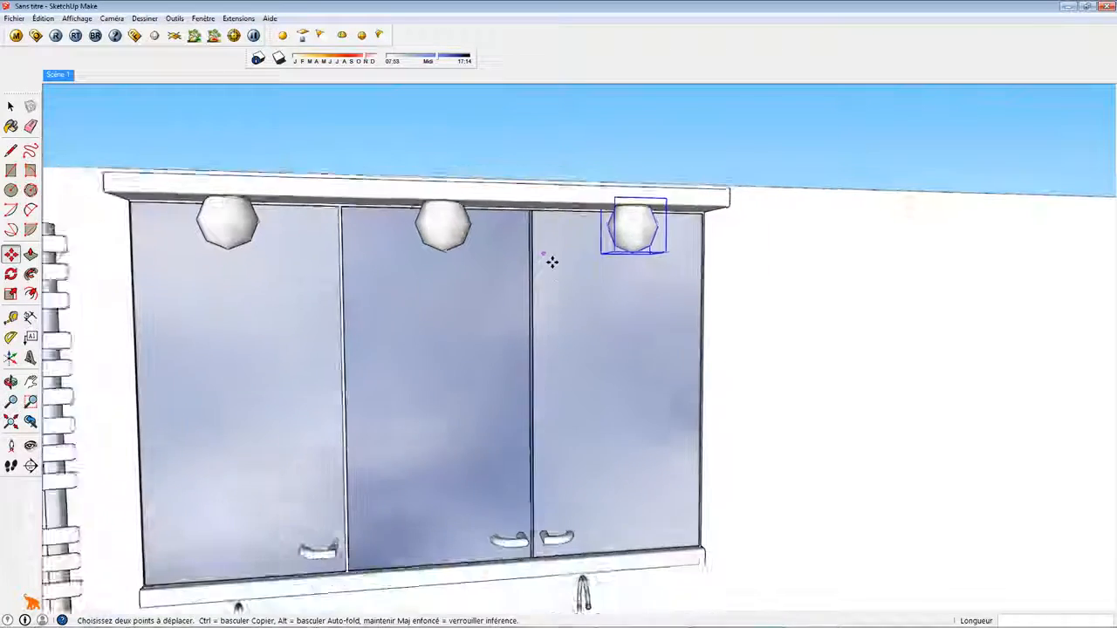
{"action": "scroll", "coordinate": [552, 261], "scroll_direction": "down", "scroll_amount": 6}
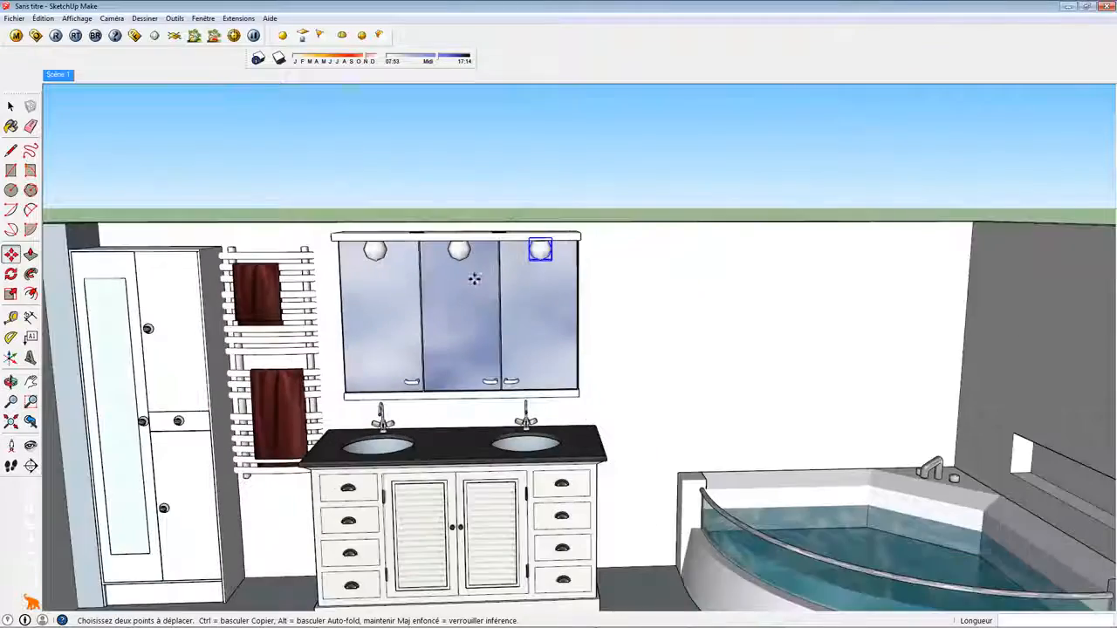
Draw a 1.75 m by 1.31 m rectangle closing the window opening on the outside of the wall.
{"action": "middle_click_drag", "start_coordinate": [473, 278], "coordinate": [532, 323]}
{"action": "scroll", "coordinate": [611, 309], "scroll_direction": "down", "scroll_amount": 4}
{"action": "left_click", "coordinate": [10, 171]}
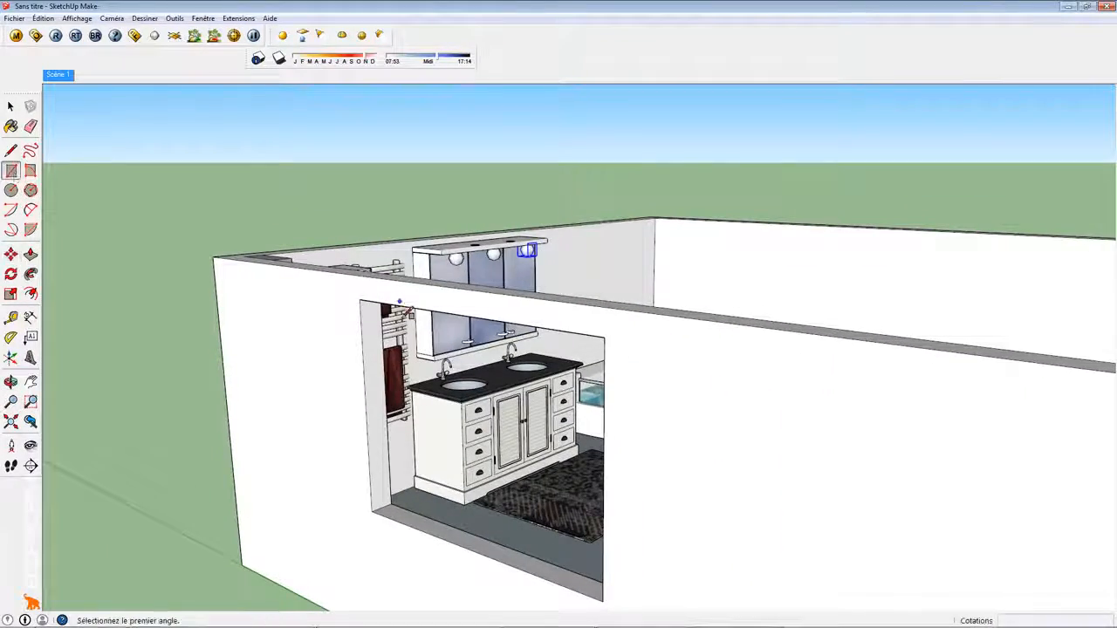
{"action": "left_click", "coordinate": [358, 300]}
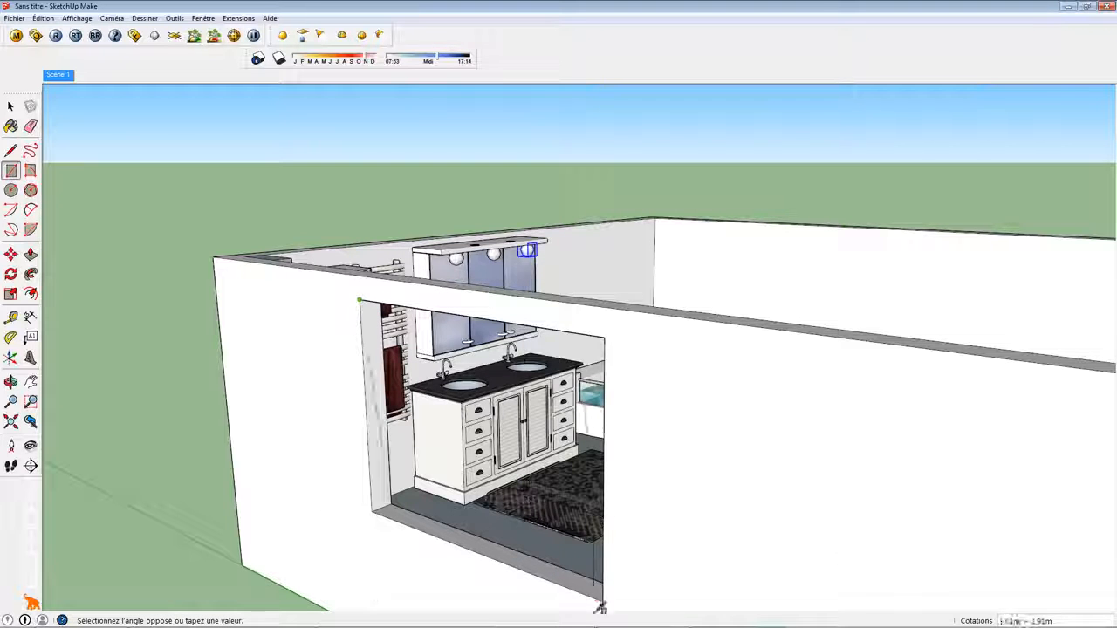
{"action": "left_click", "coordinate": [603, 599]}
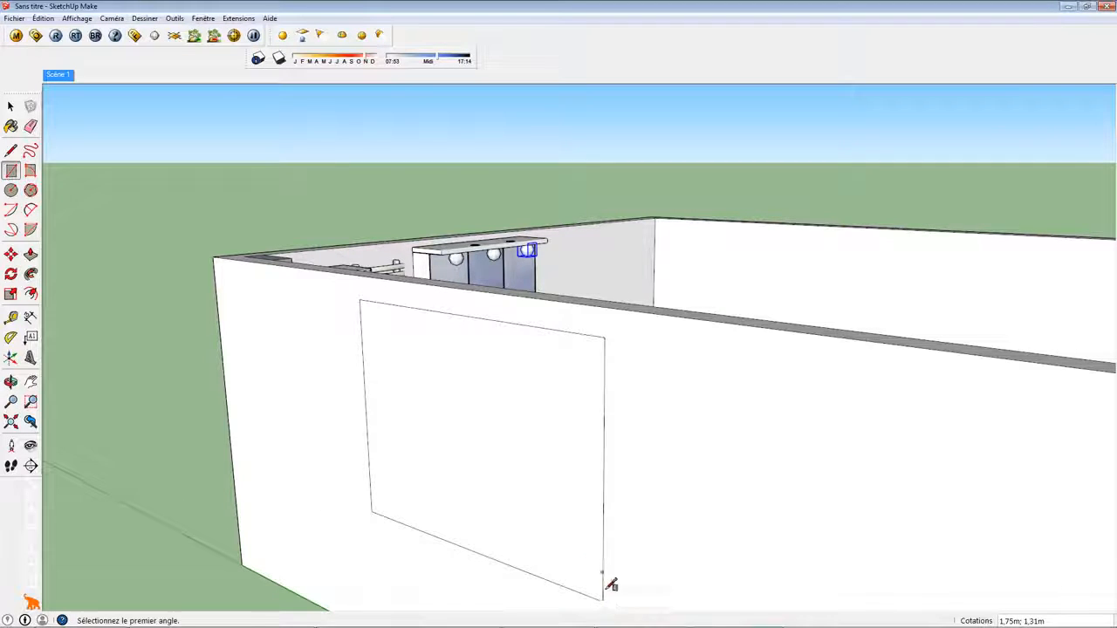
{"action": "middle_click_drag", "start_coordinate": [605, 588], "coordinate": [446, 562]}
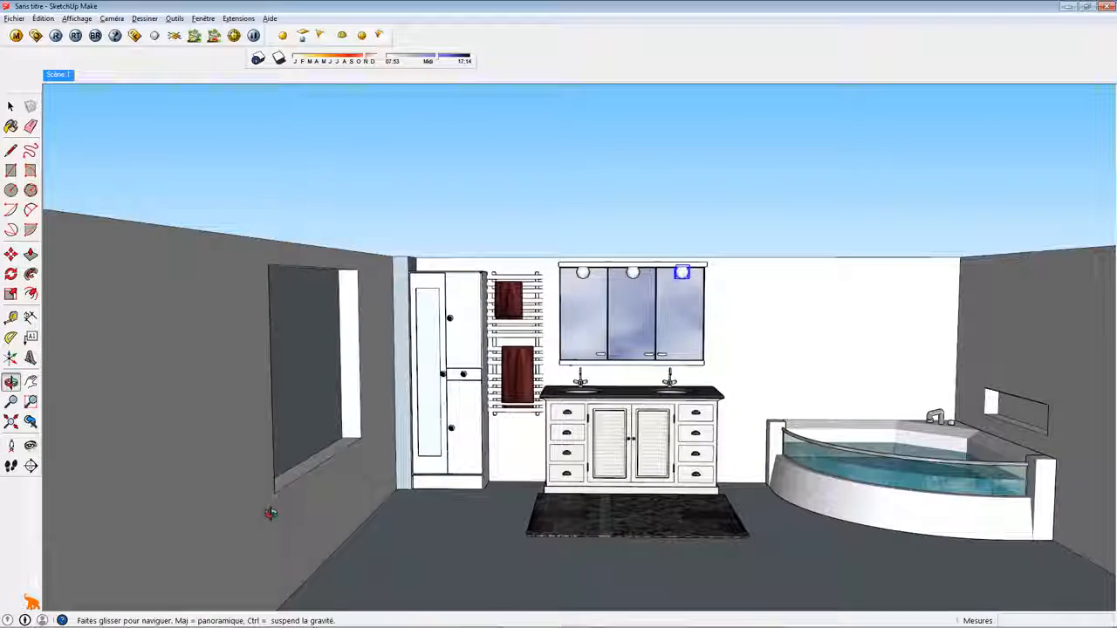
Reveal all hidden geometry so the room's ceiling is back in the model.
{"action": "middle_click_drag", "start_coordinate": [257, 109], "coordinate": [246, 98]}
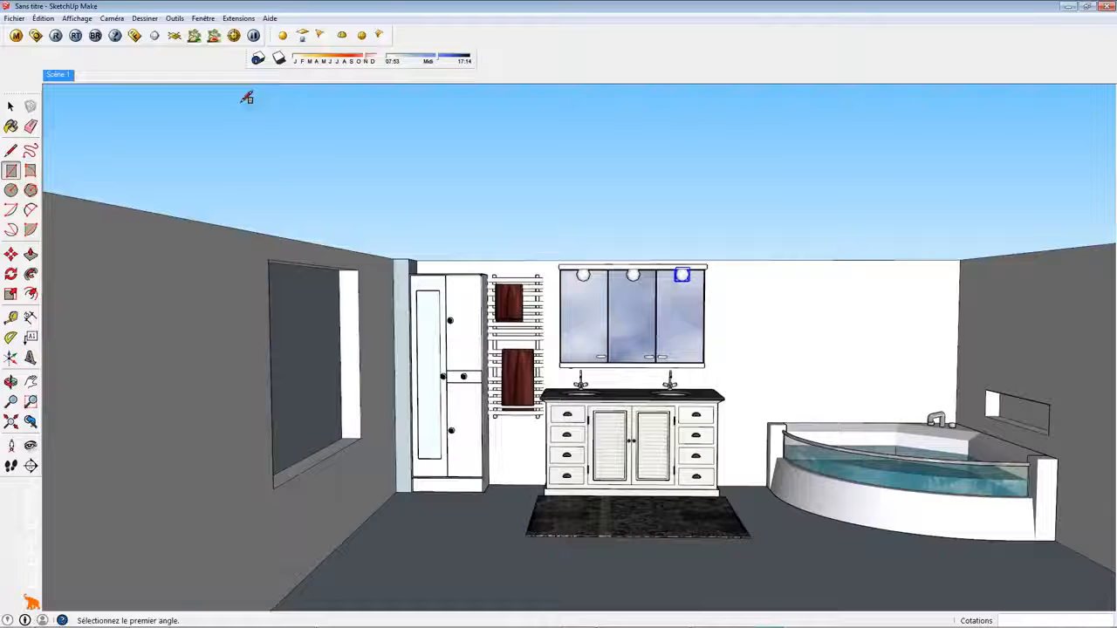
{"action": "left_click", "coordinate": [43, 18]}
{"action": "mouse_move", "coordinate": [79, 188]}
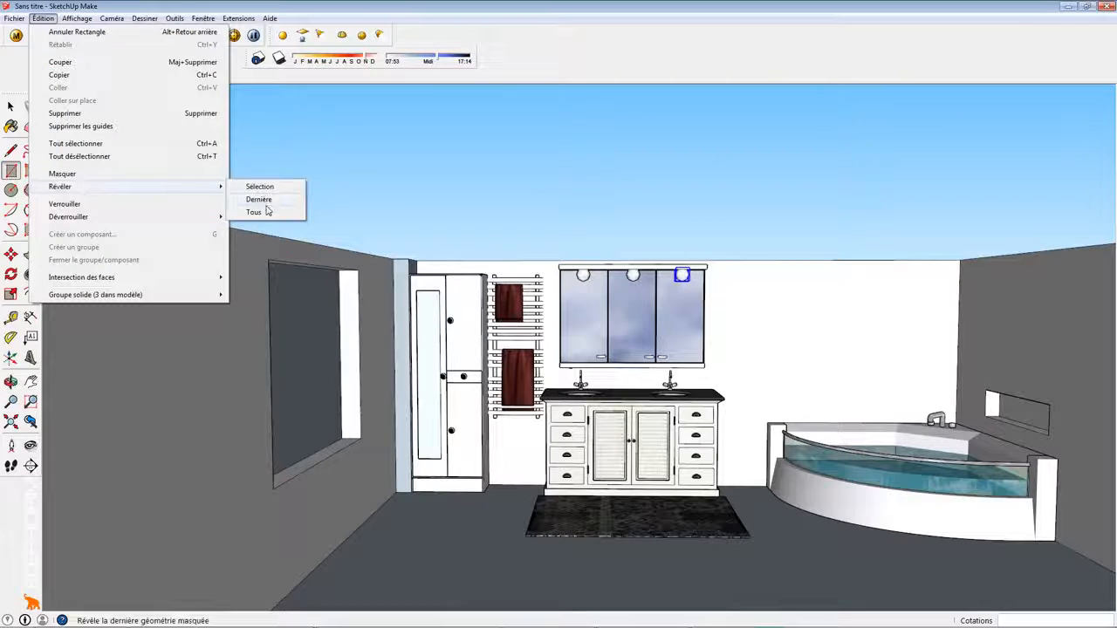
{"action": "left_click", "coordinate": [254, 212]}
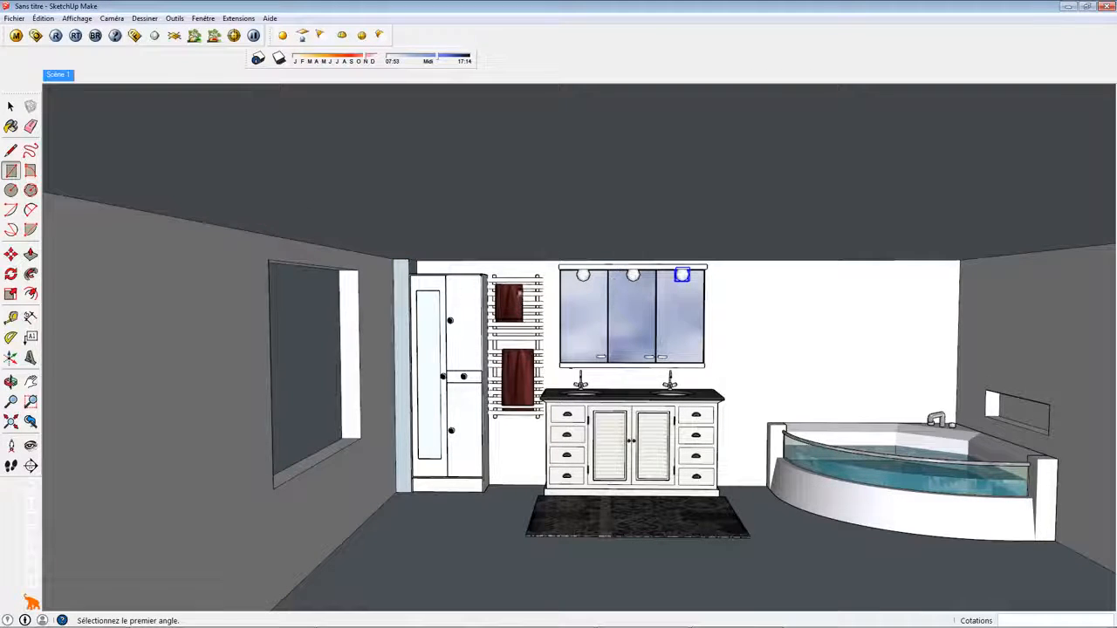
Run a V-Ray test render from the Scène 1 view with the spotlight omni lights, and close the render windows.
{"action": "left_click", "coordinate": [58, 75]}
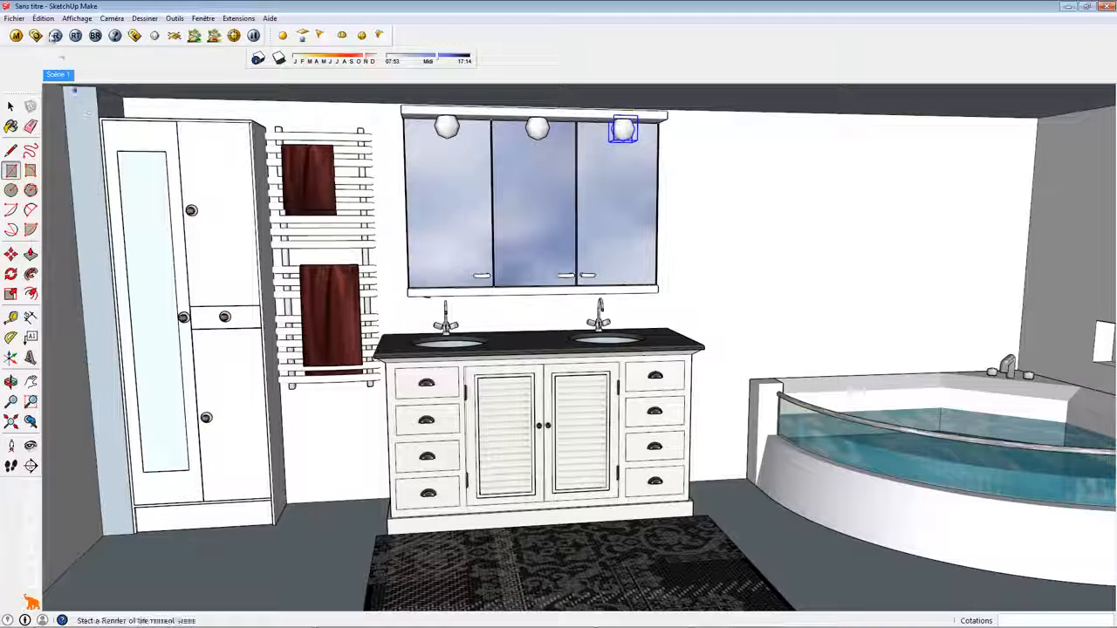
{"action": "left_click", "coordinate": [57, 36]}
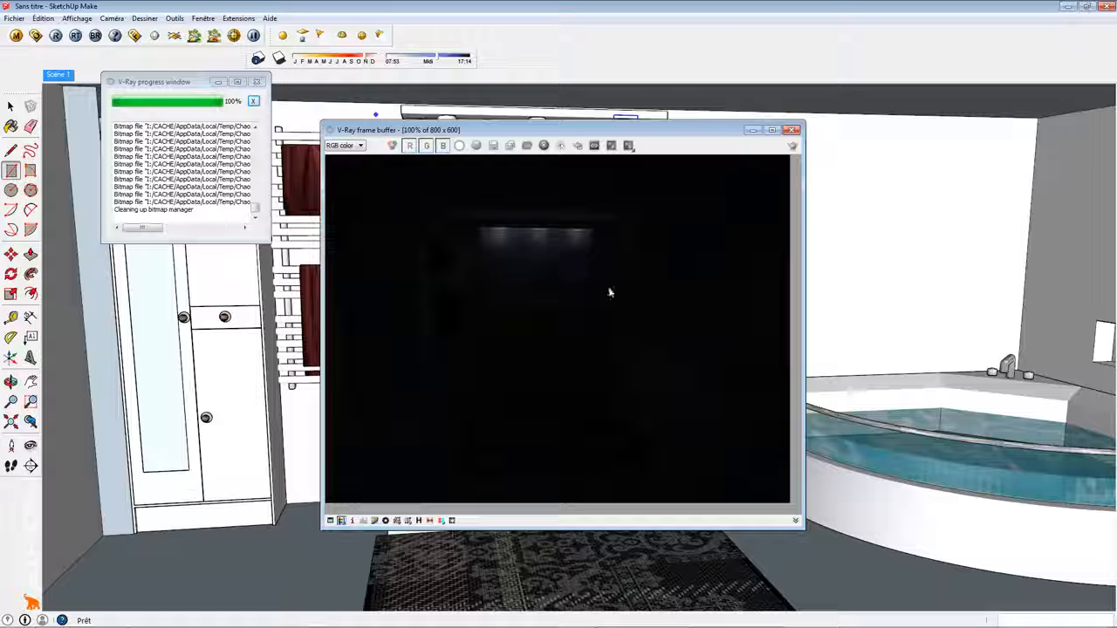
{"action": "left_click", "coordinate": [792, 132]}
{"action": "left_click", "coordinate": [253, 101]}
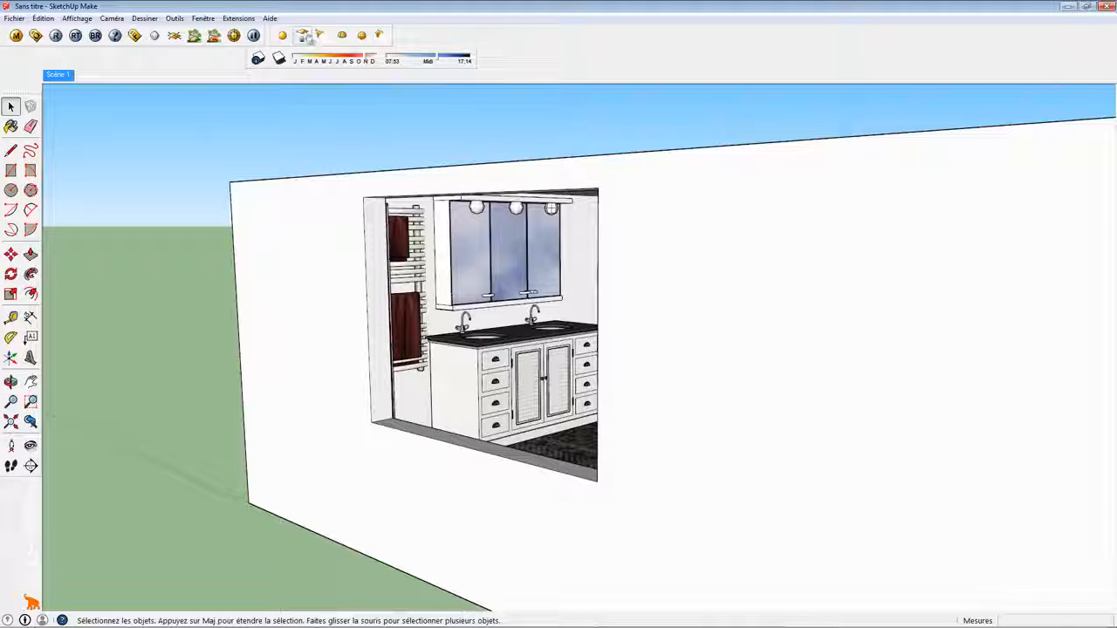
Place a V-Ray rectangle light covering the whole window opening on the outside of the wall.
{"action": "left_click", "coordinate": [303, 35]}
{"action": "left_click", "coordinate": [362, 197]}
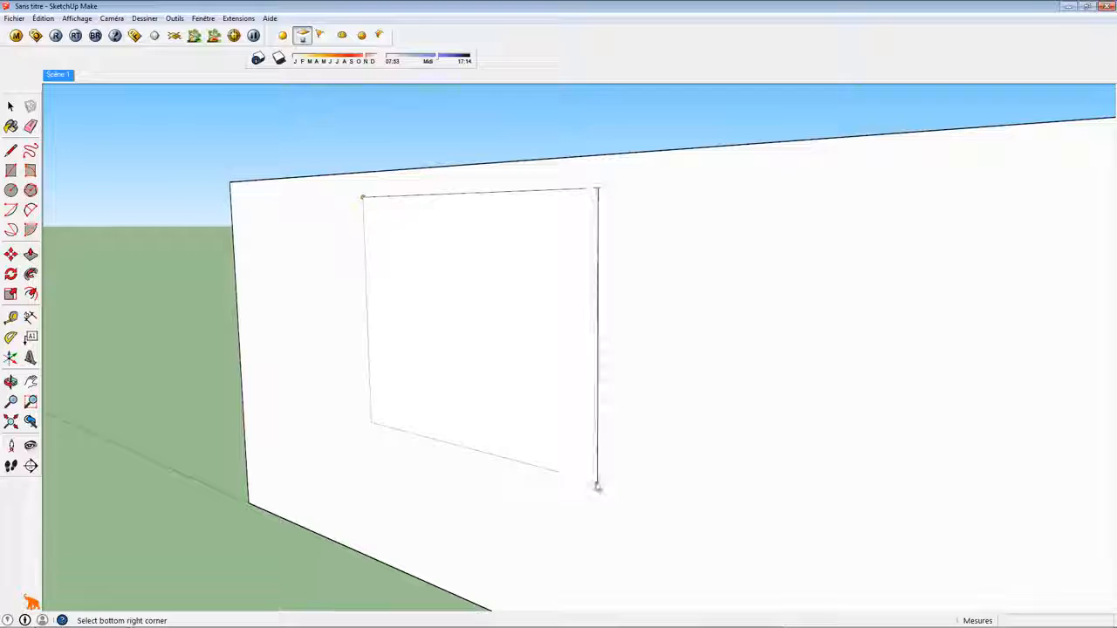
{"action": "left_click", "coordinate": [595, 481]}
Make the window's rectangle light double sided in the V-Ray light editor.
{"action": "right_click", "coordinate": [500, 300]}
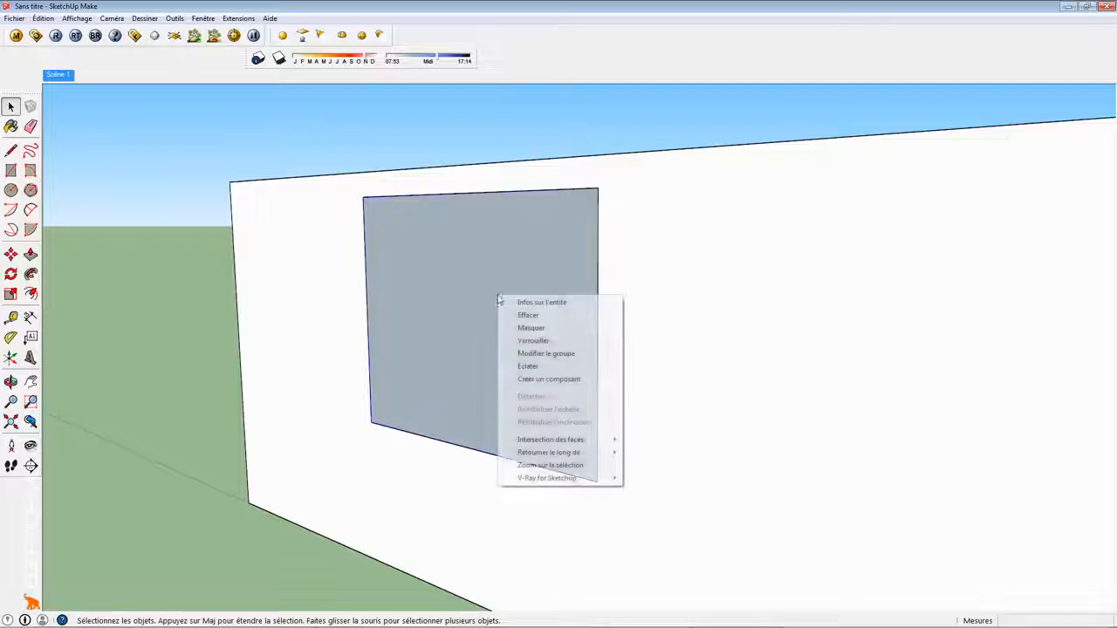
{"action": "mouse_move", "coordinate": [550, 484]}
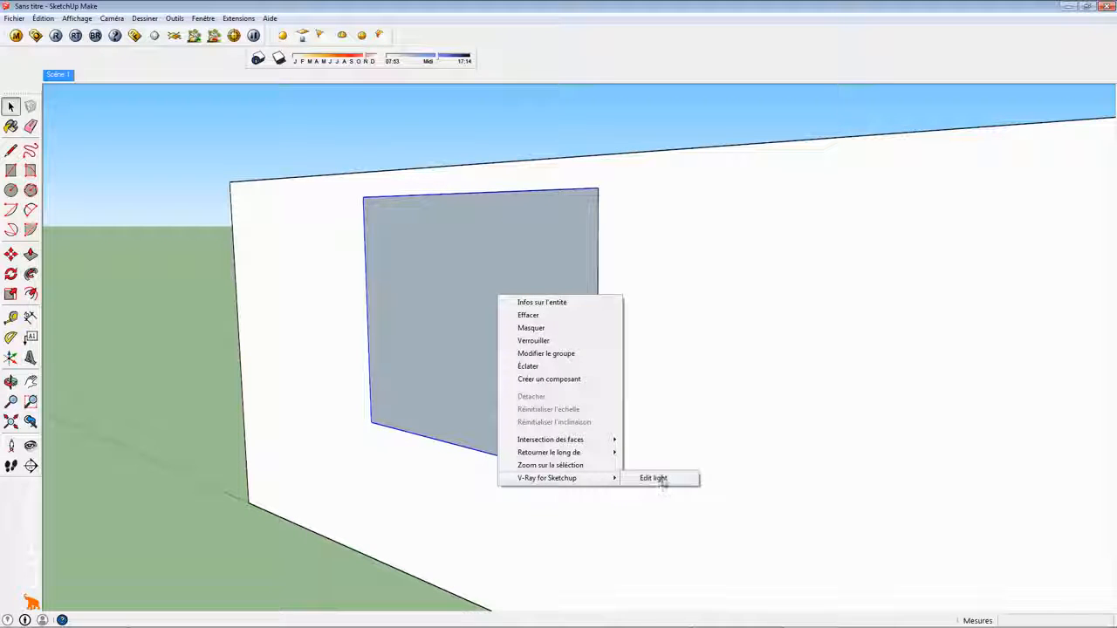
{"action": "left_click", "coordinate": [655, 479]}
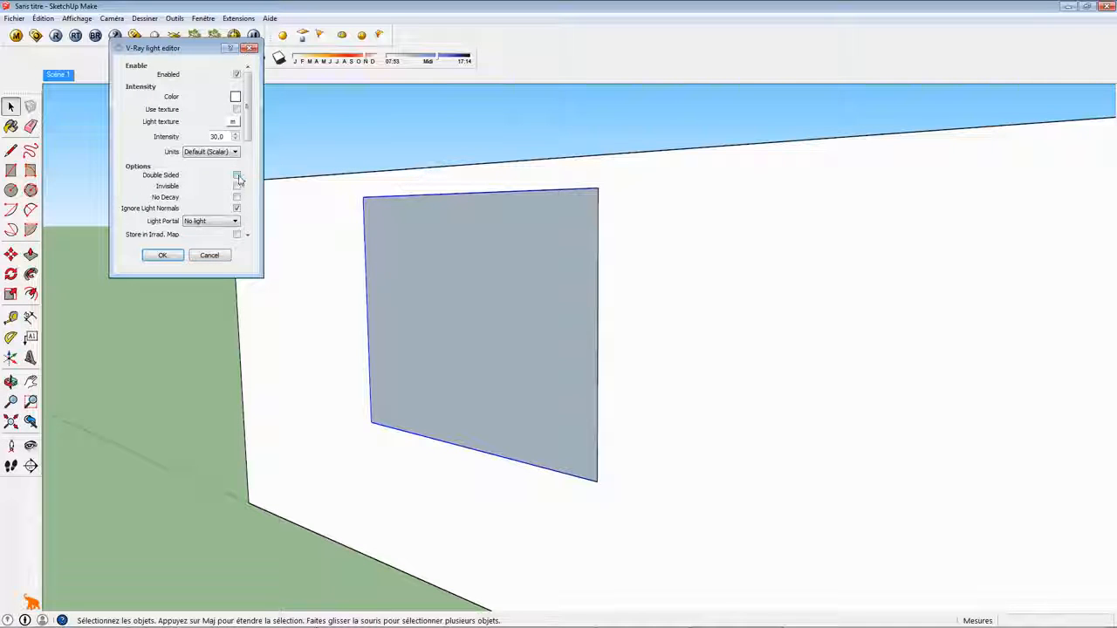
{"action": "left_click", "coordinate": [162, 255]}
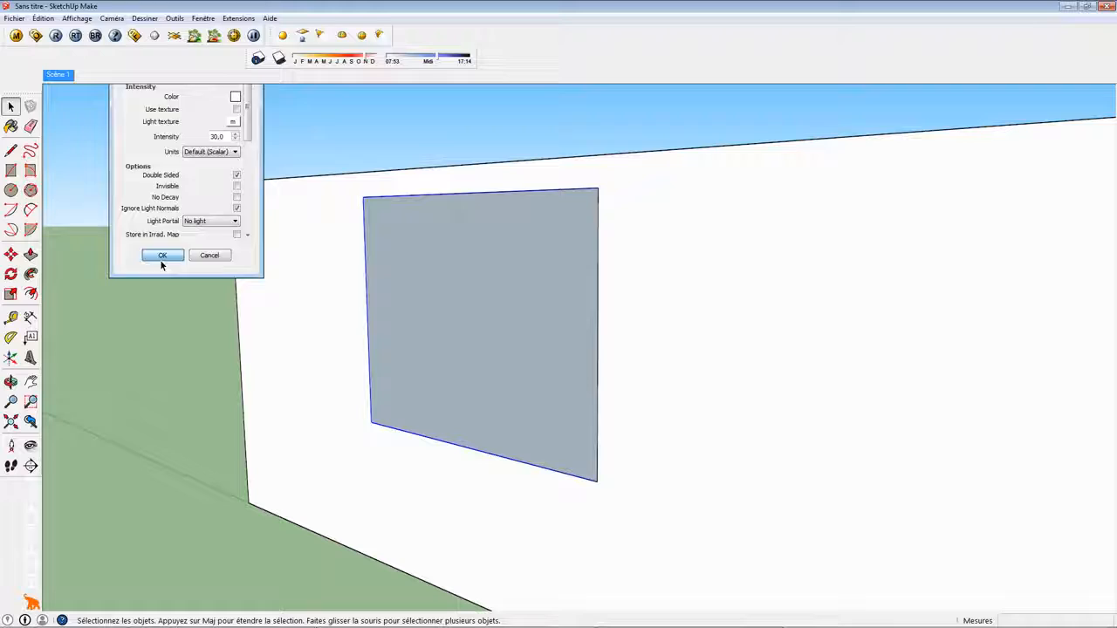
Test-render the Scène 1 view with the window light, stopping during the light cache and closing the render windows.
{"action": "left_click", "coordinate": [58, 76]}
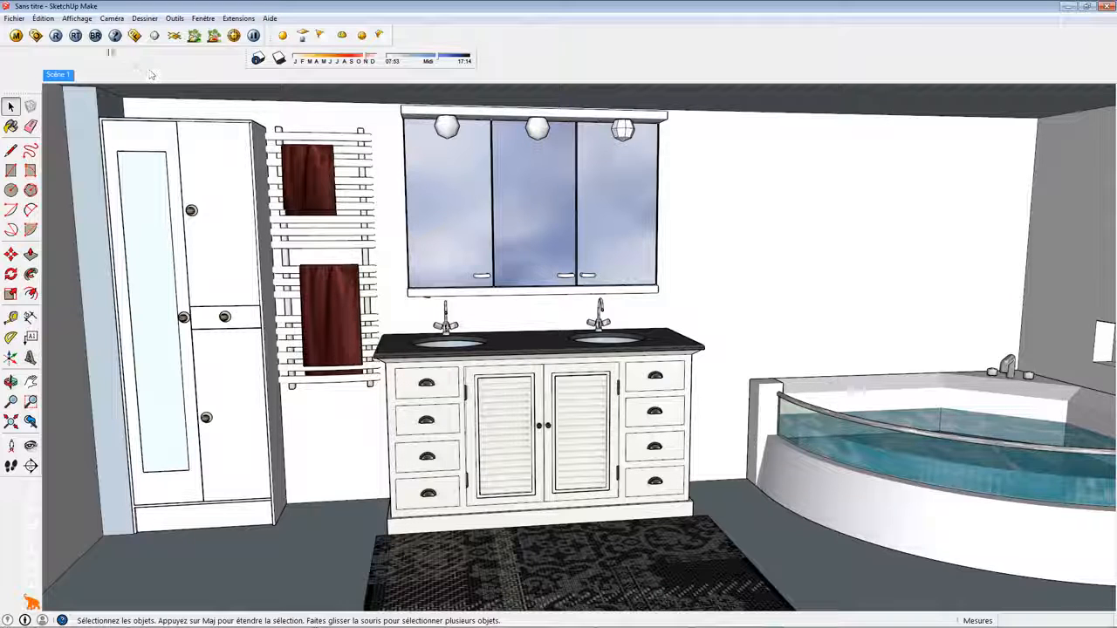
{"action": "left_click", "coordinate": [58, 36]}
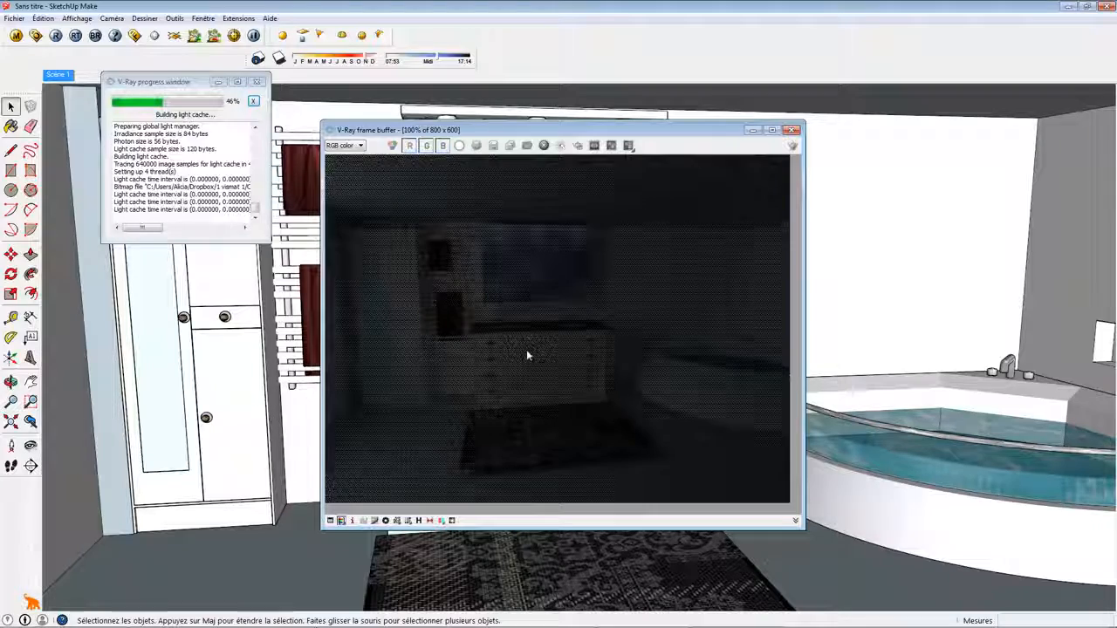
{"action": "left_click", "coordinate": [791, 129]}
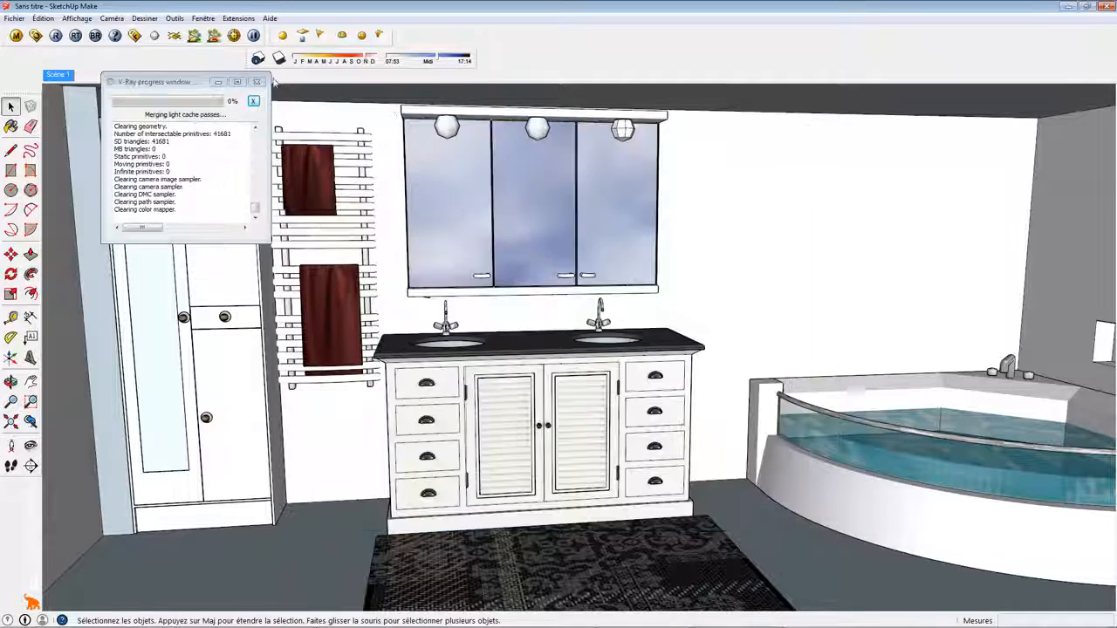
{"action": "left_click", "coordinate": [257, 81]}
Move the floating rug in front of the vanity down onto the floor.
{"action": "mouse_move", "coordinate": [670, 433]}
{"action": "middle_mouse_down"}
{"action": "mouse_move", "coordinate": [616, 447]}
{"action": "mouse_move", "coordinate": [598, 362]}
{"action": "middle_mouse_up"}
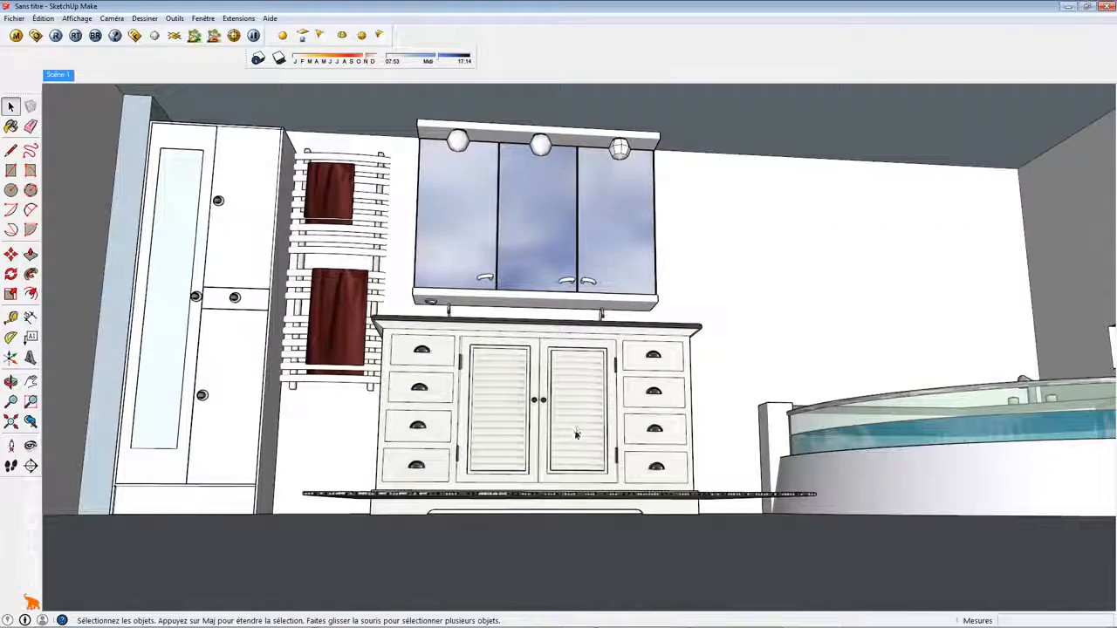
{"action": "left_click", "coordinate": [526, 504]}
{"action": "key", "text": "m"}
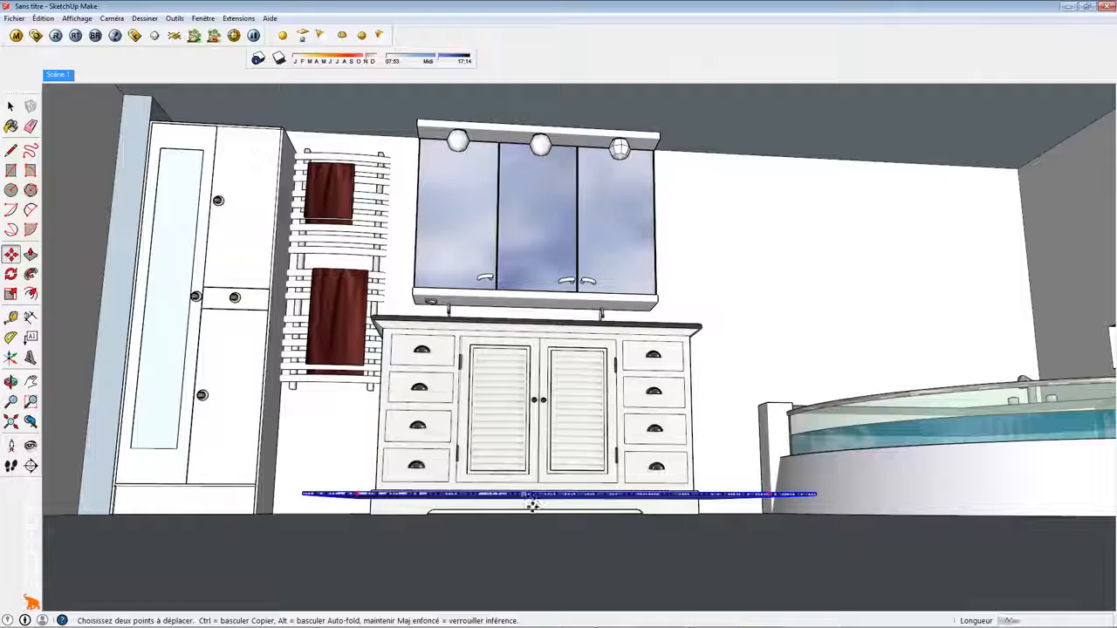
{"action": "left_click", "coordinate": [530, 503]}
{"action": "left_click", "coordinate": [531, 524]}
Set the intensity of the window's rectangle light to 75.
{"action": "middle_click_drag", "start_coordinate": [559, 479], "coordinate": [622, 311]}
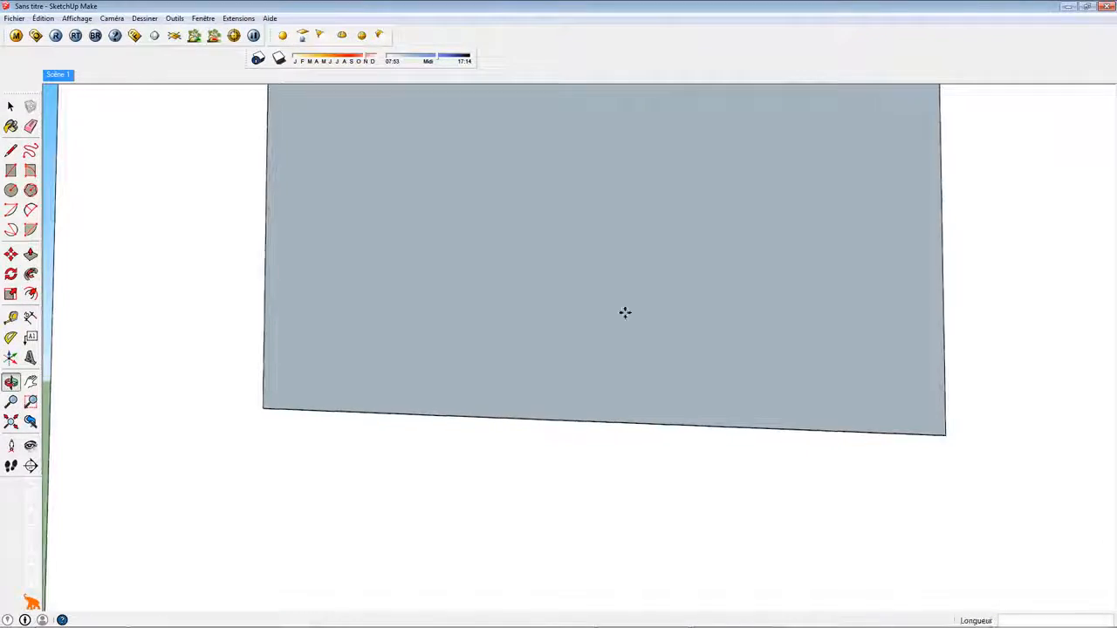
{"action": "key", "text": "space"}
{"action": "right_click", "coordinate": [616, 304]}
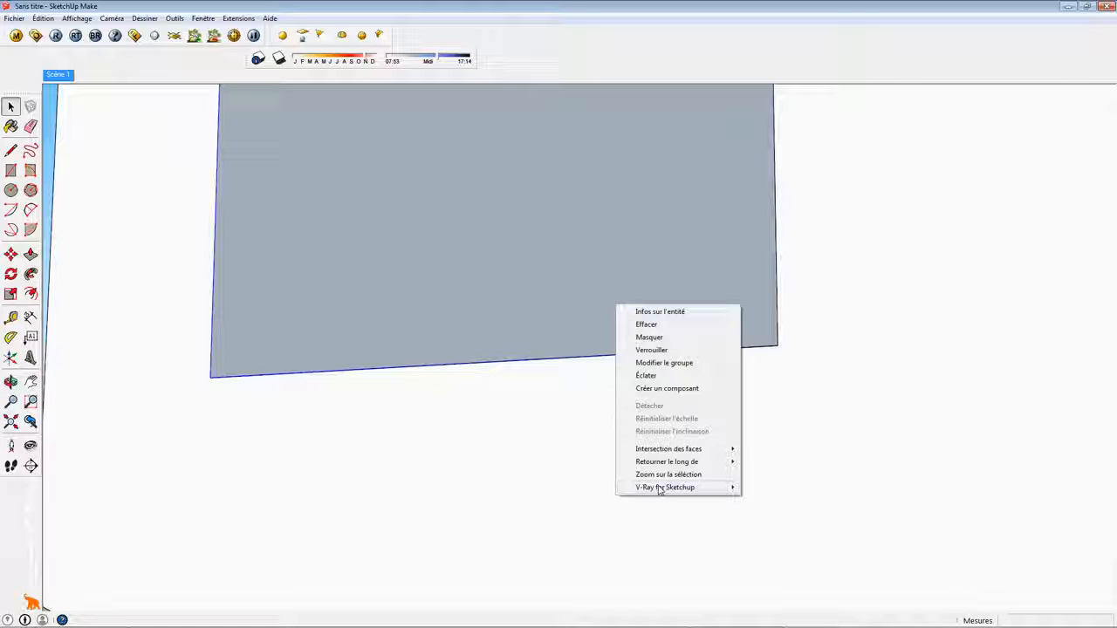
{"action": "mouse_move", "coordinate": [689, 487]}
{"action": "left_click", "coordinate": [771, 487]}
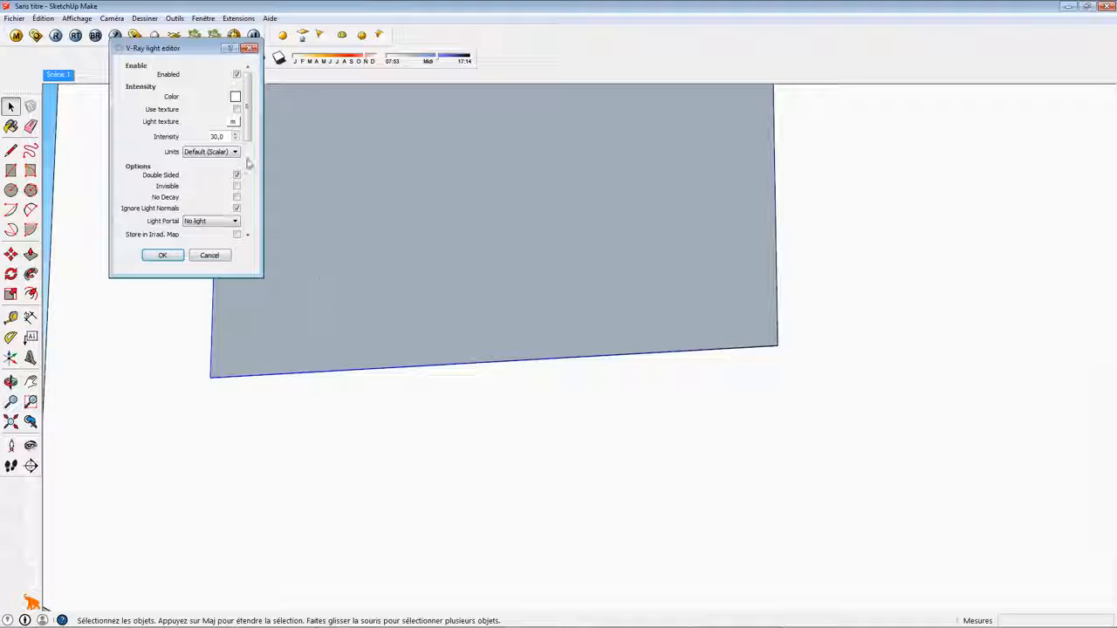
{"action": "left_click_drag", "start_coordinate": [228, 137], "coordinate": [184, 138]}
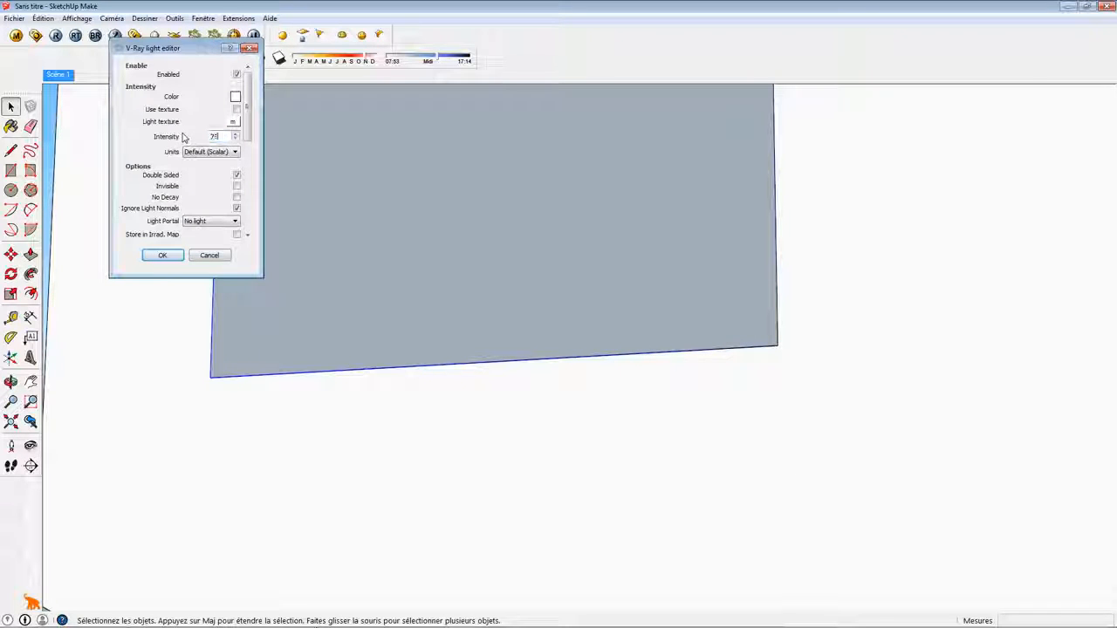
{"action": "type", "text": "75"}
{"action": "key", "text": "Return"}
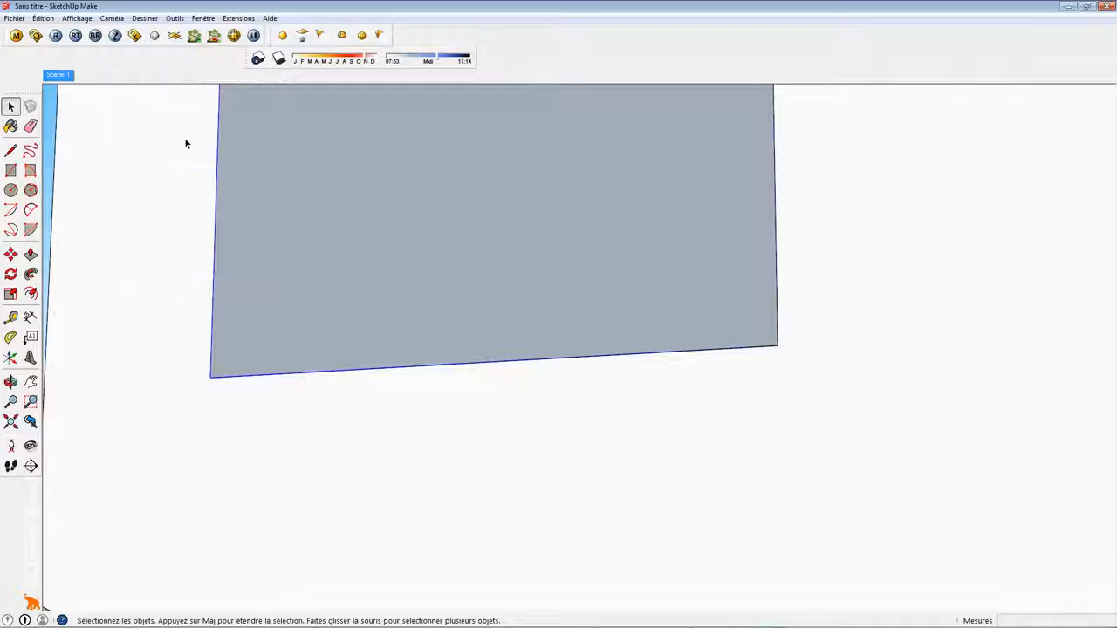
Render the Scène 1 view again to check the stronger window light, stopping during the prepass and closing the render windows.
{"action": "left_click", "coordinate": [54, 76]}
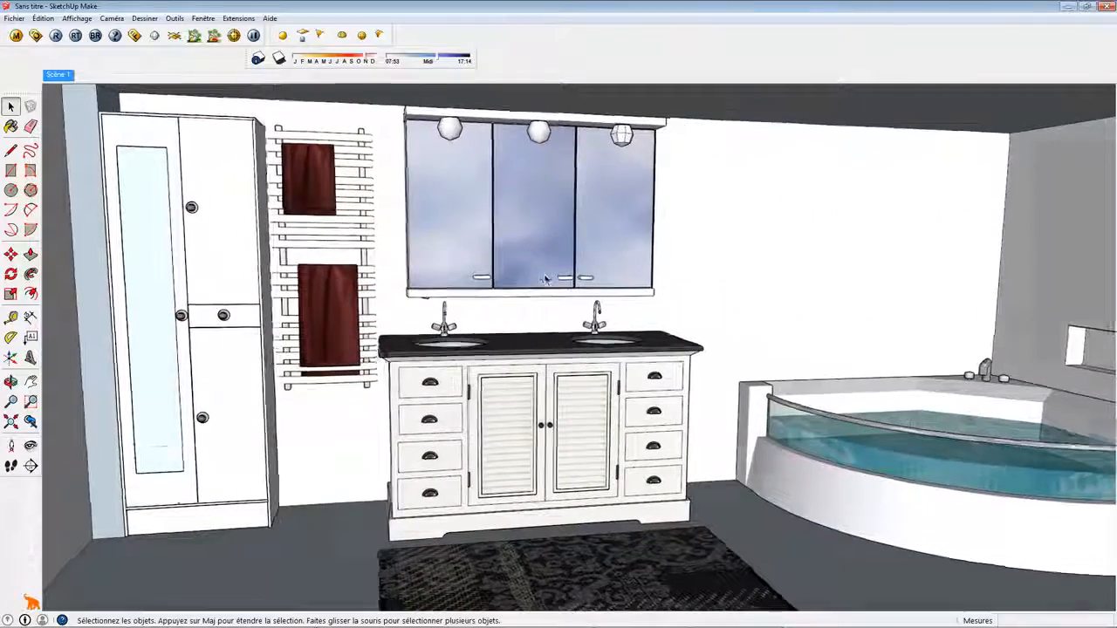
{"action": "left_click", "coordinate": [56, 36]}
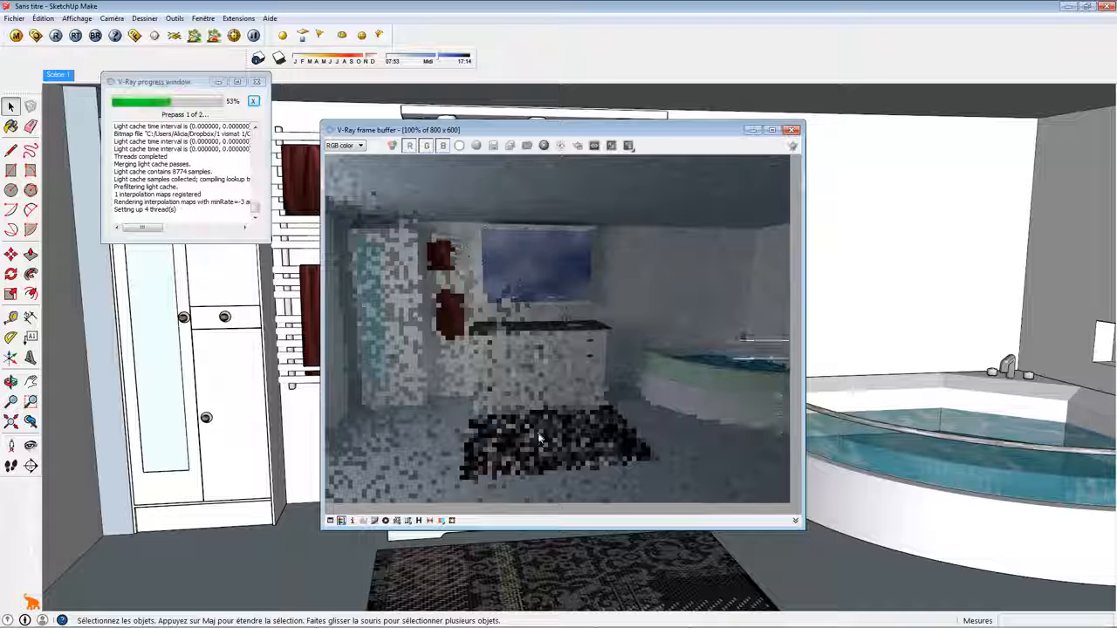
{"action": "left_click", "coordinate": [792, 130]}
{"action": "left_click", "coordinate": [257, 81]}
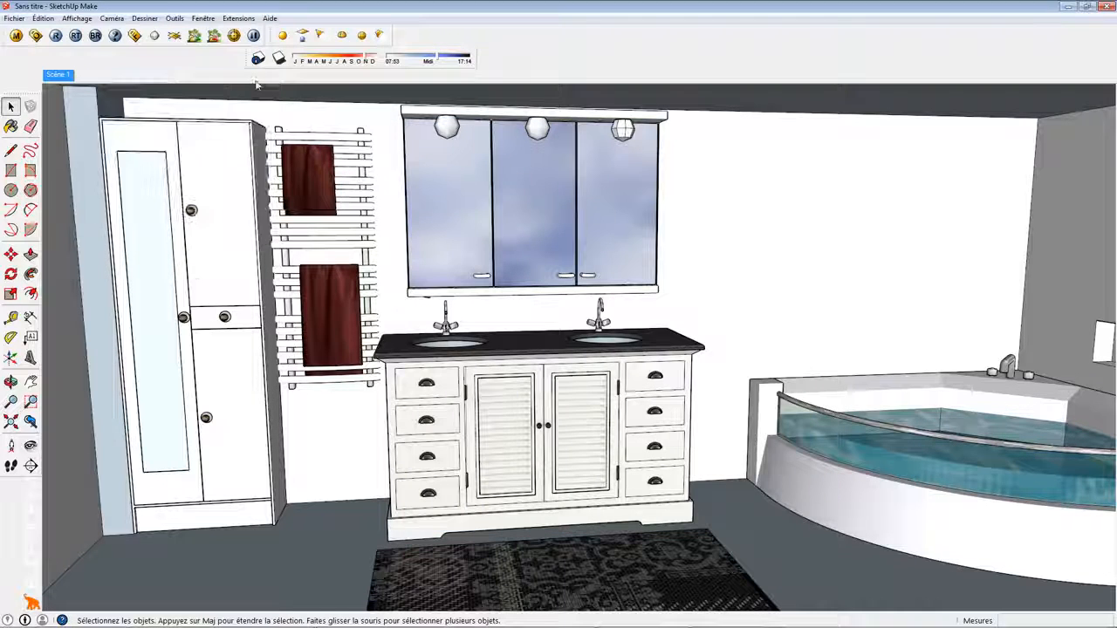